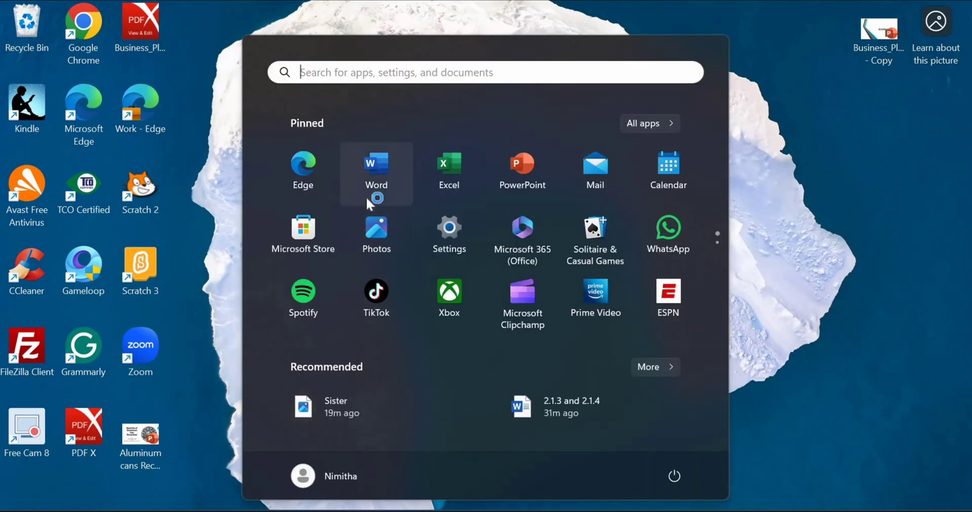
Step: Open Word in a maximized window and create a new blank document
left_click(366, 197)
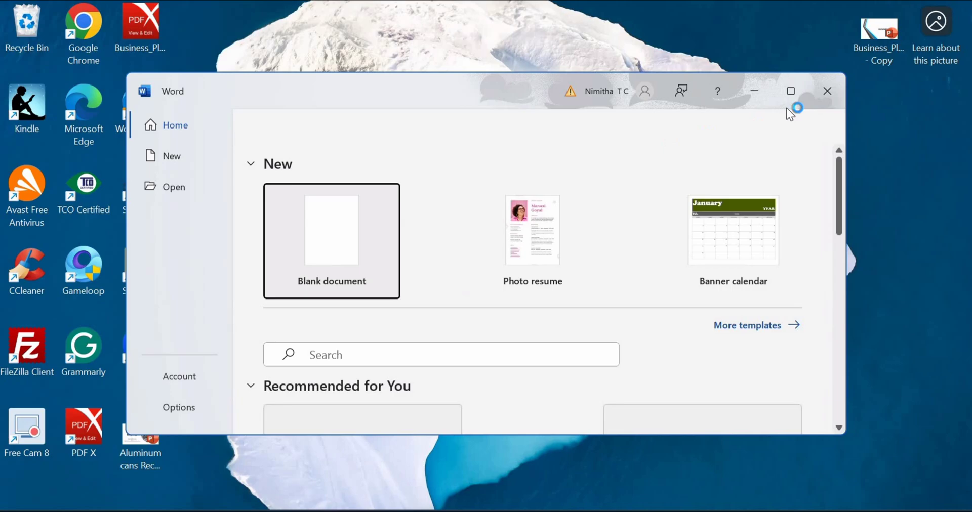
left_click(786, 106)
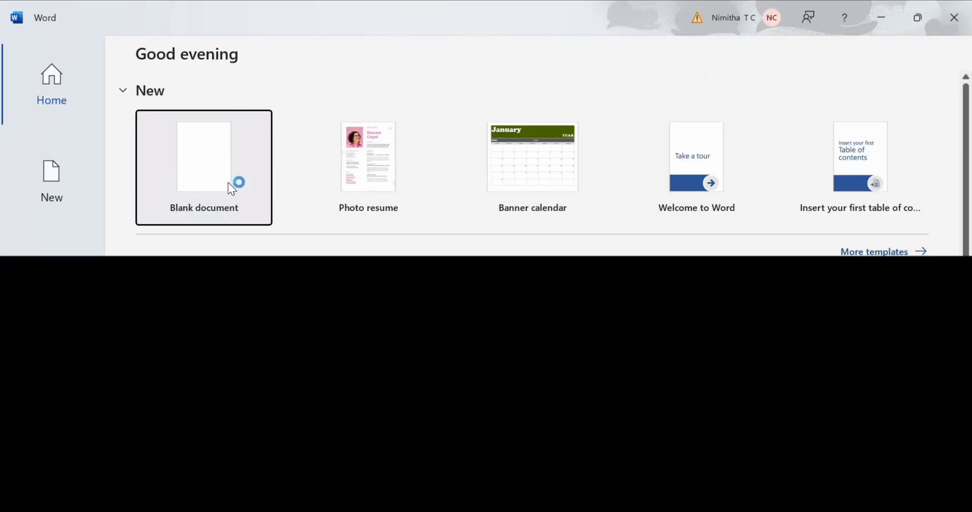
left_click(227, 183)
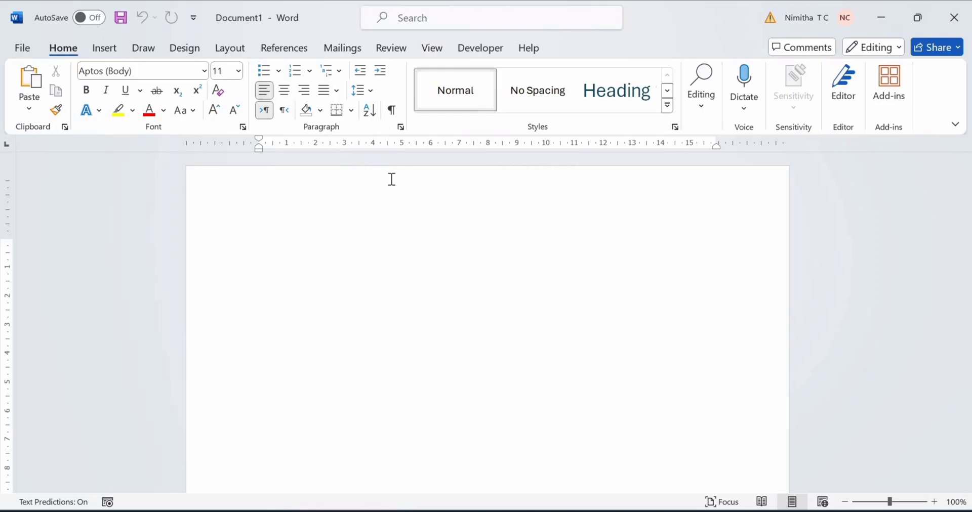
Step: Set the document's paper size to A4 (21 cm x 29.7 cm)
left_click(242, 50)
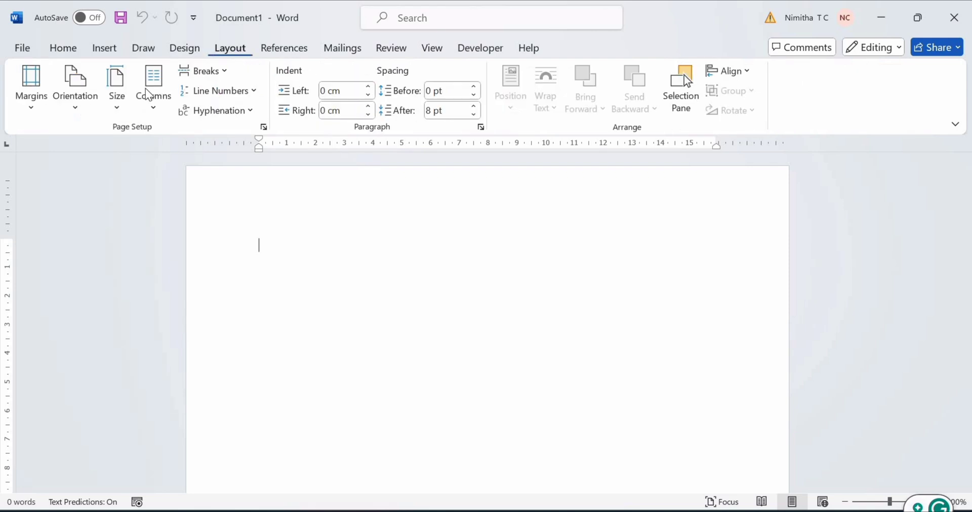
left_click(113, 106)
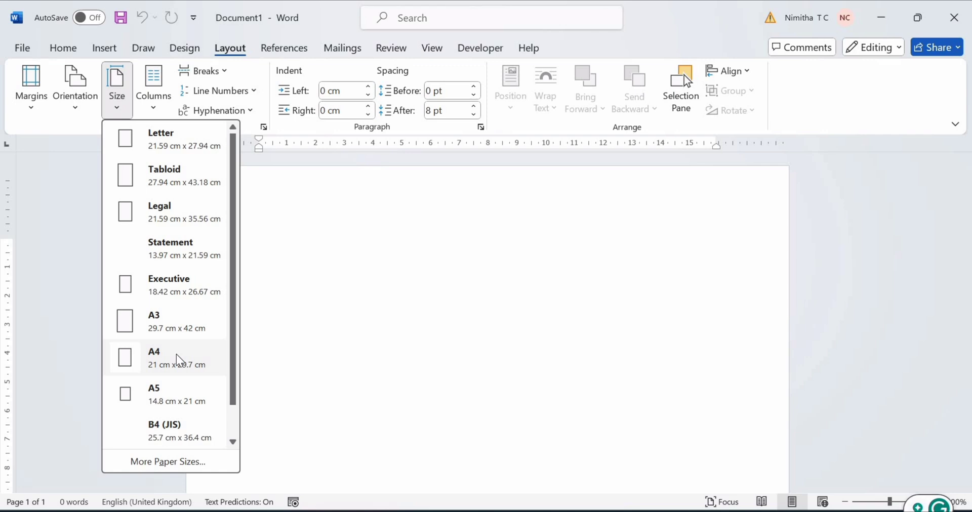
left_click(167, 359)
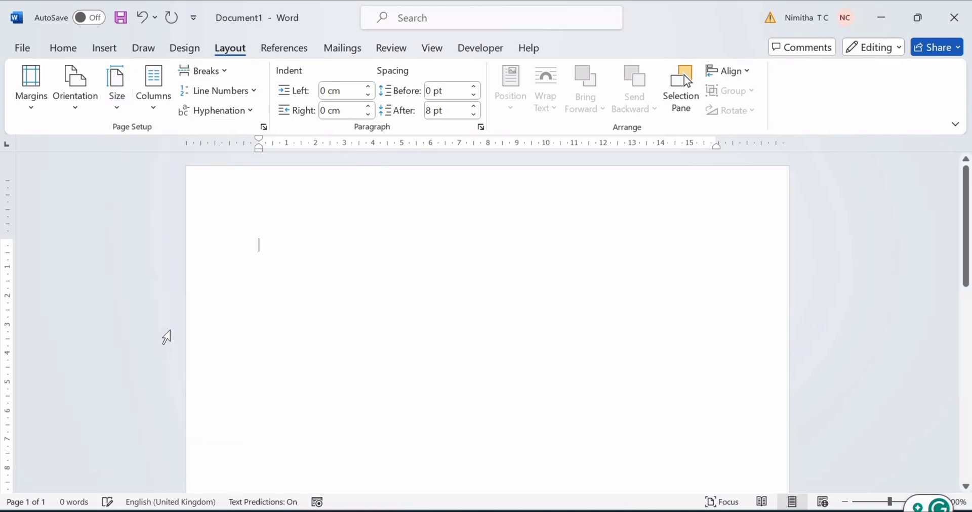
Step: Set up a custom picture watermark and search Bing images for "candy" as its picture
left_click(181, 47)
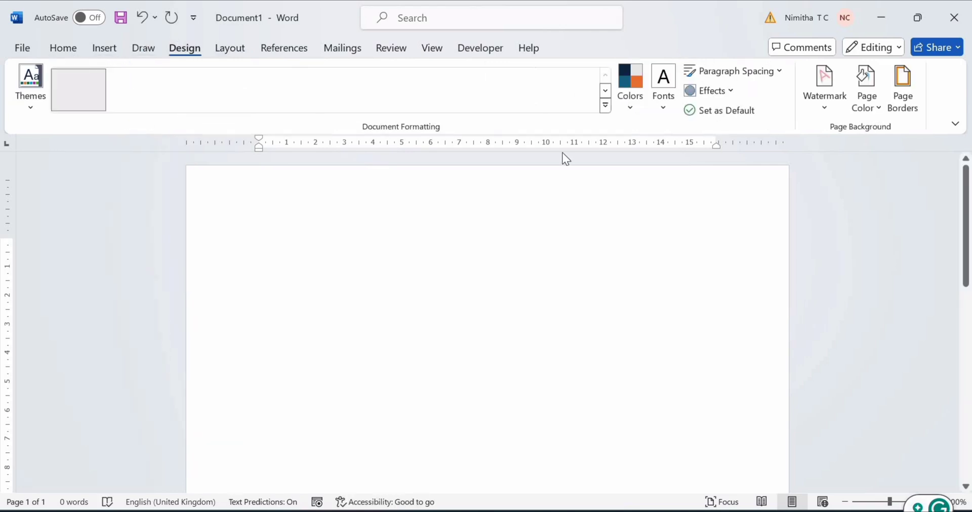
left_click(830, 86)
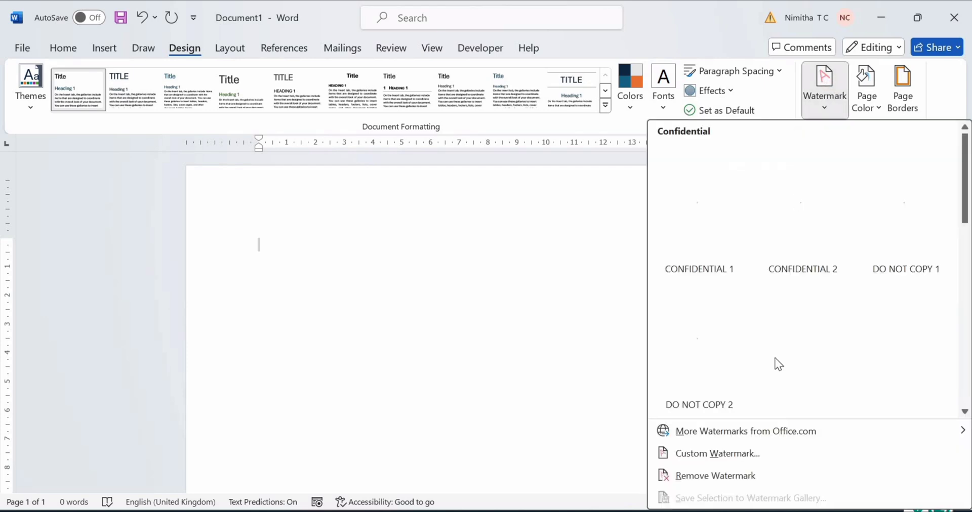
left_click(771, 453)
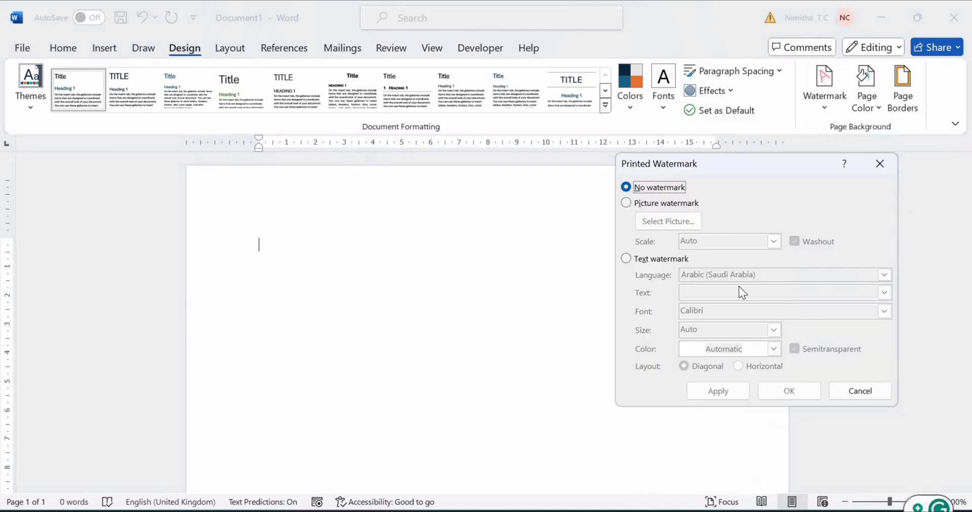
left_click(626, 203)
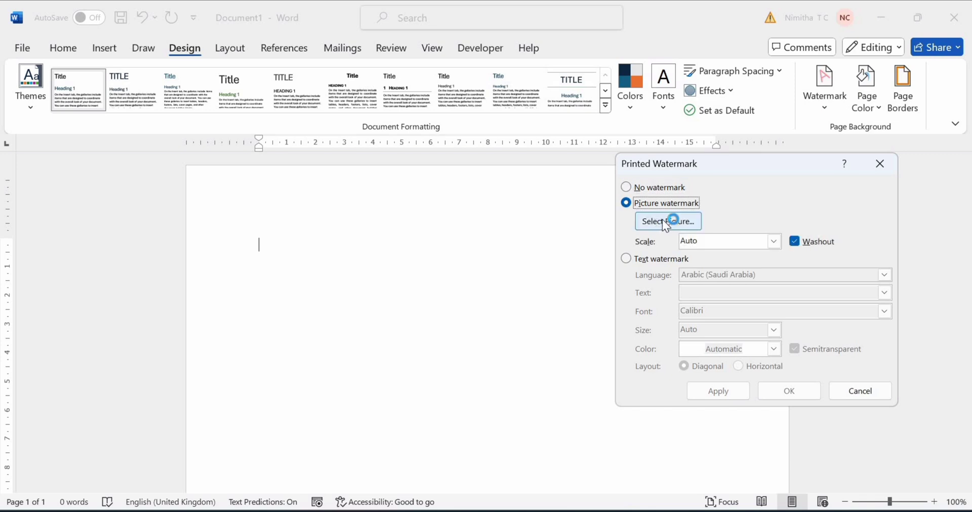
left_click(662, 223)
left_click(656, 223)
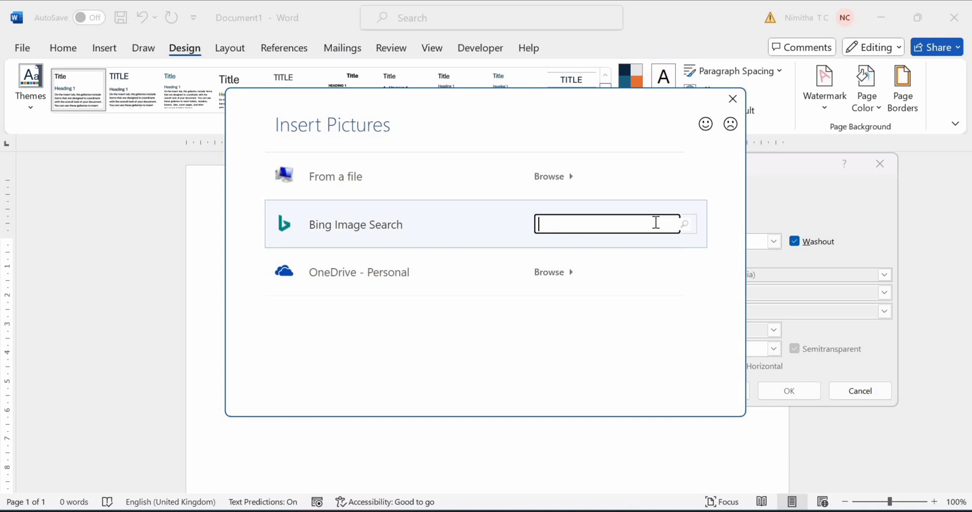
type("candy")
key("Return")
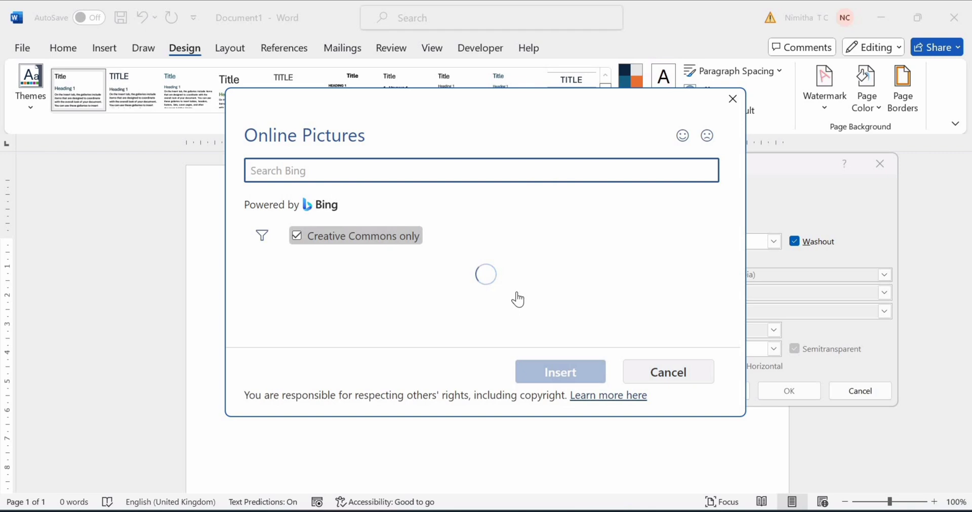
Step: Insert the picture of sugar-coated, multicoloured gummy candy sticks from the search results as the watermark image
scroll(527, 294, "down", 2)
scroll(526, 295, "down", 3)
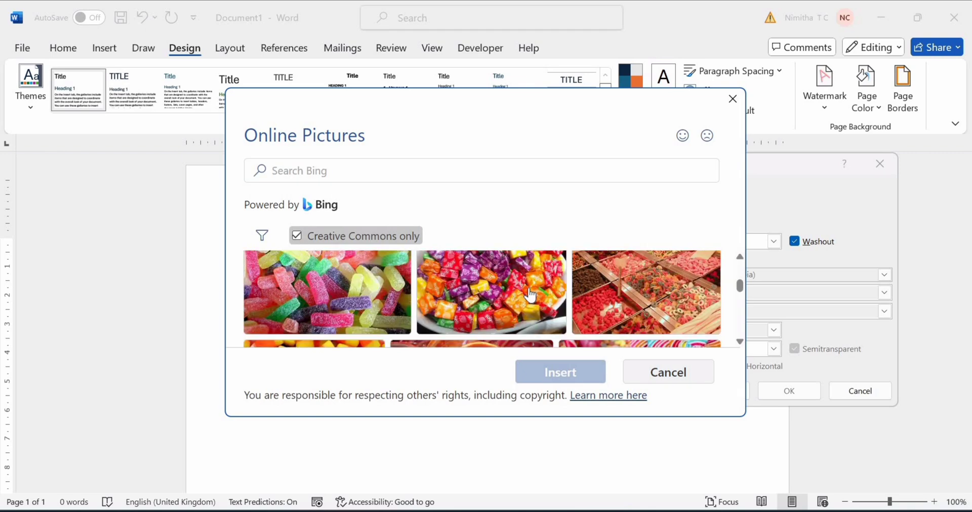
scroll(369, 288, "up", 2)
left_click(370, 288)
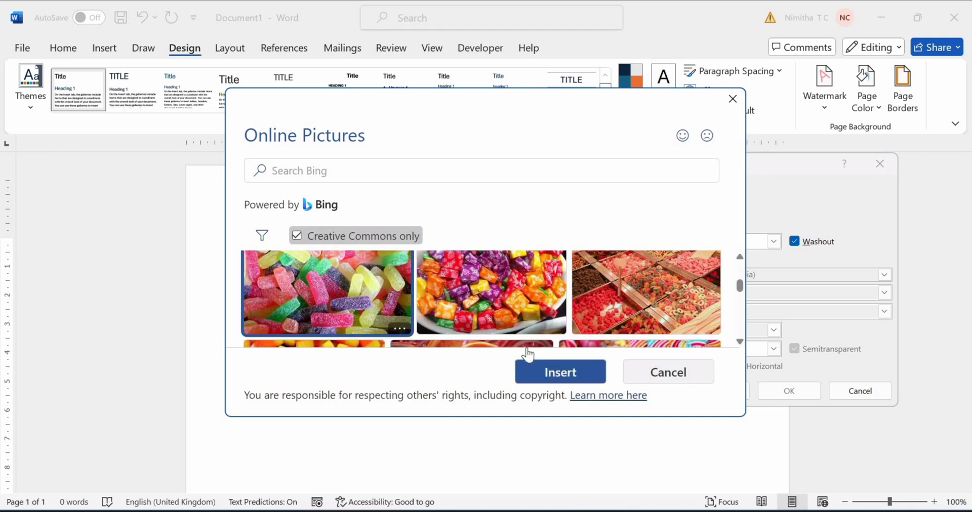
left_click(567, 384)
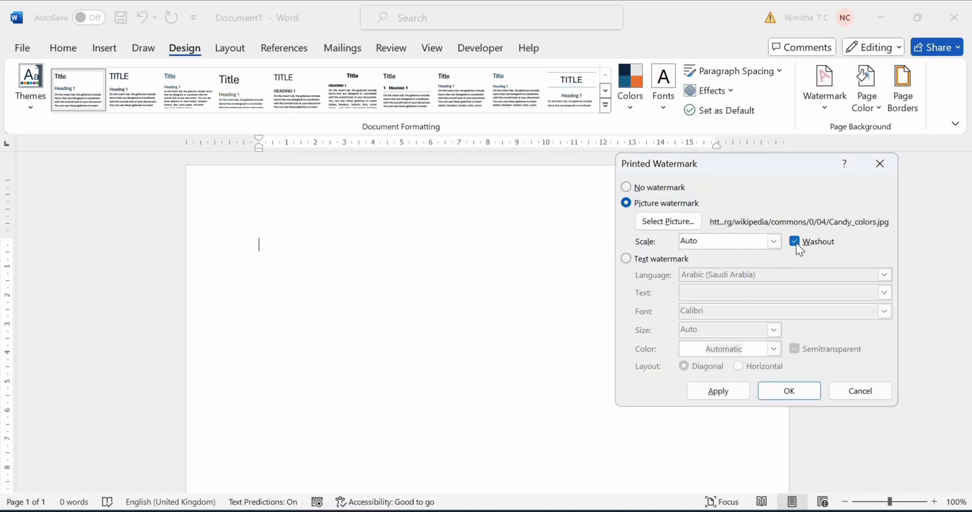
Step: Turn off Washout for the picture watermark, set its scale to 200%, and apply it
key("Tab")
left_click(778, 248)
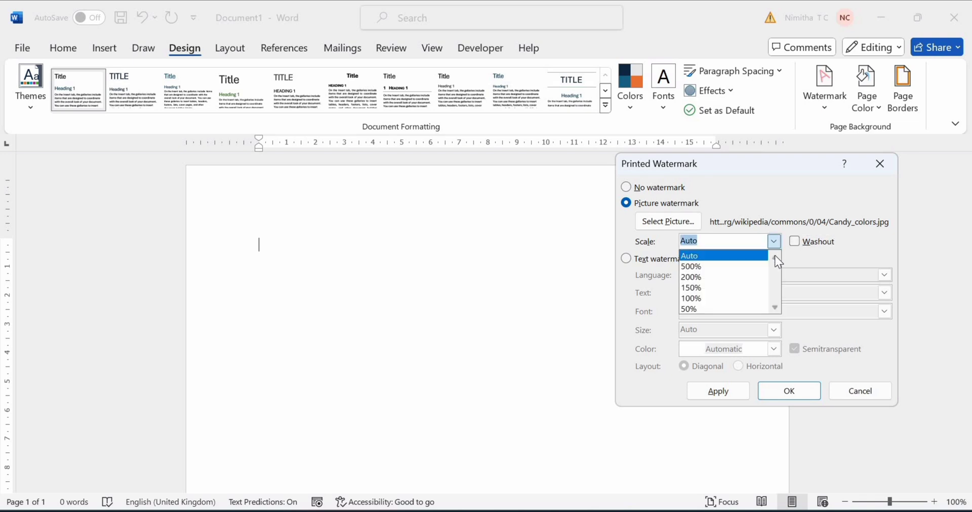
left_click(743, 278)
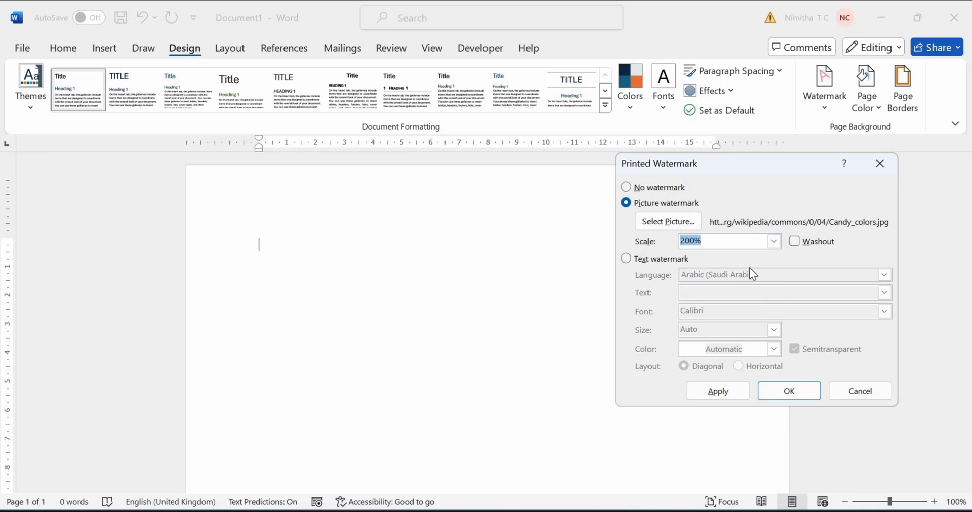
left_click(730, 392)
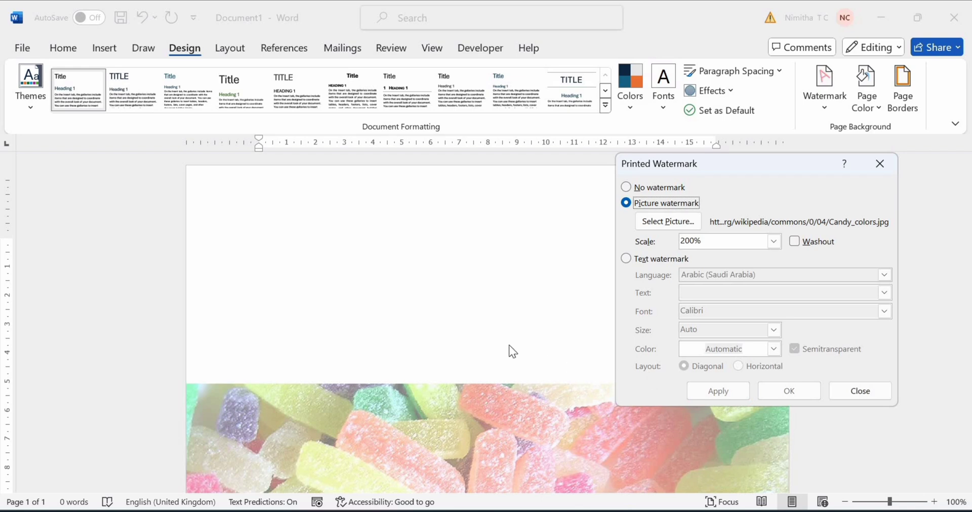
Step: Change the picture watermark's scale to 500% and confirm the watermark settings
left_click(773, 243)
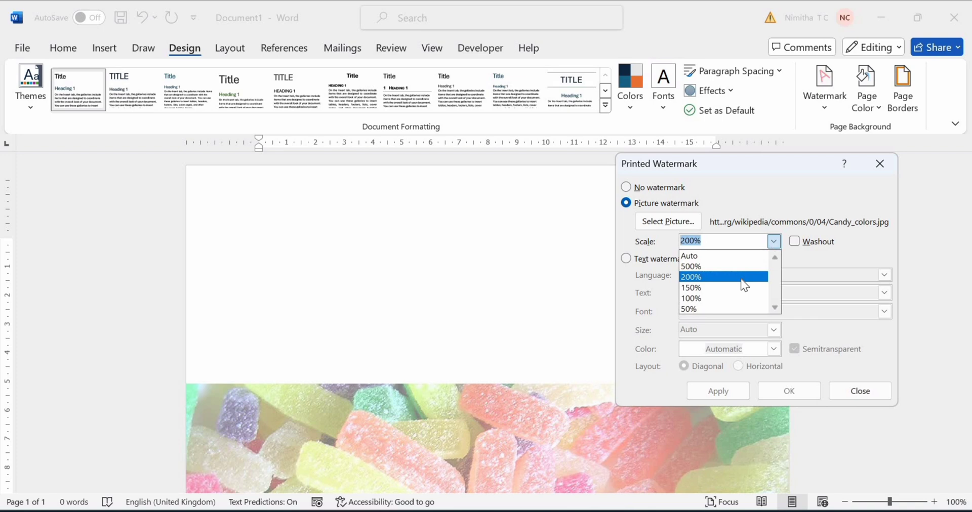
left_click(744, 267)
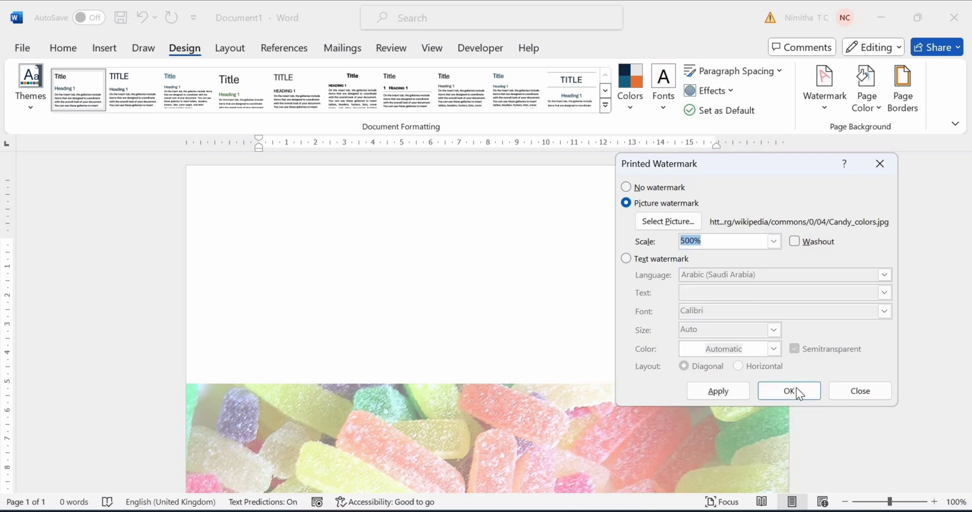
left_click(796, 388)
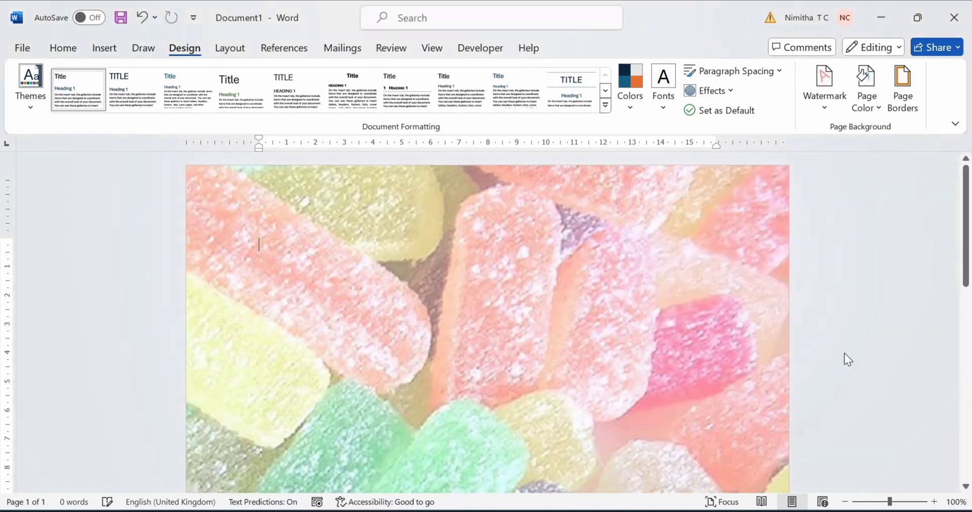
Step: Draw a Frame shape about 26.94 cm high and 16.78 cm wide over the page, just inside its edges
left_click(844, 502)
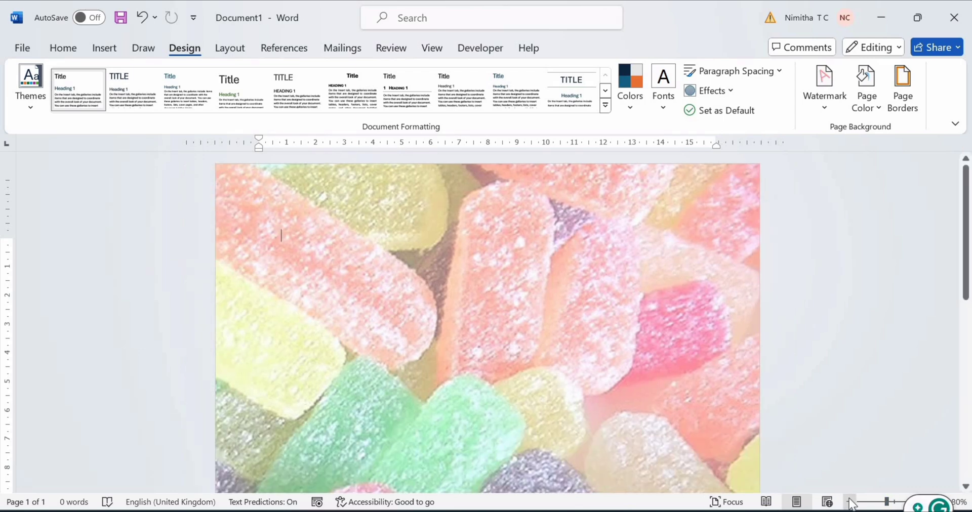
left_click(851, 502)
left_click(850, 502)
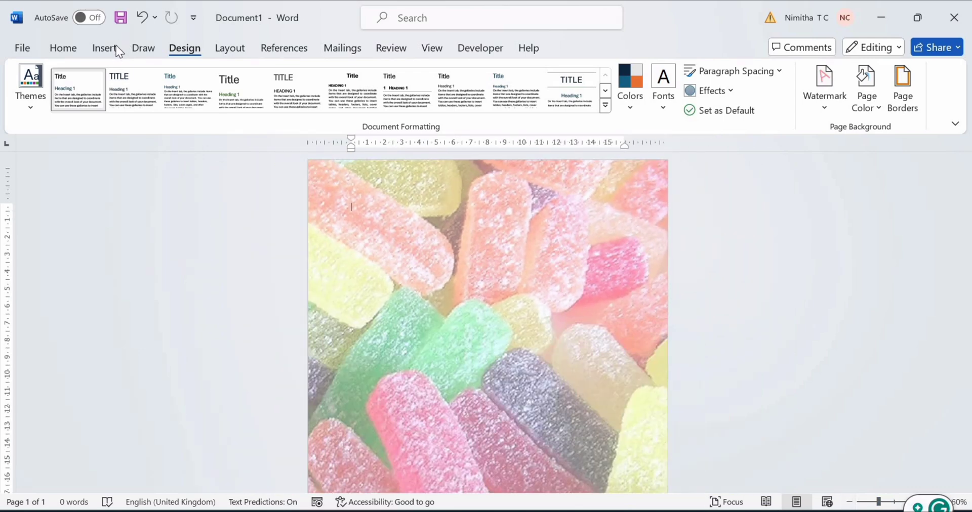
left_click(105, 48)
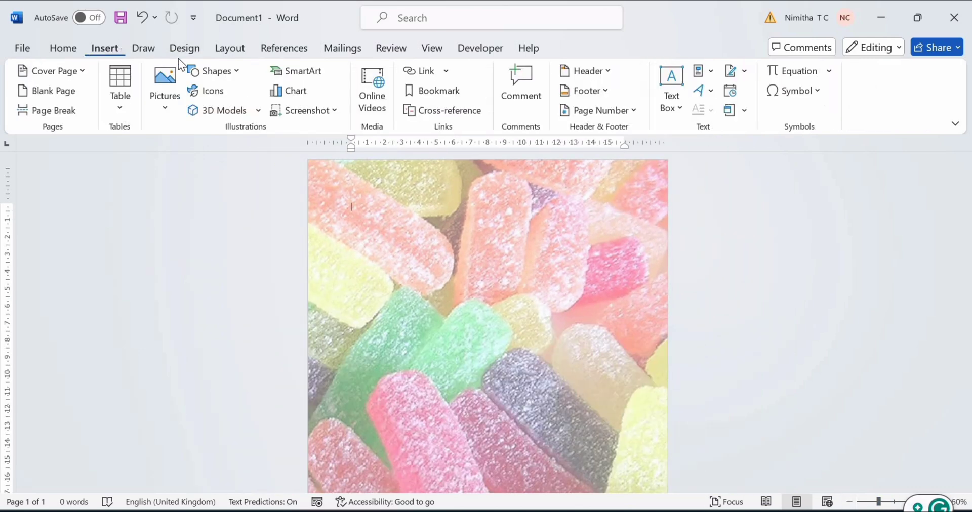
left_click(208, 72)
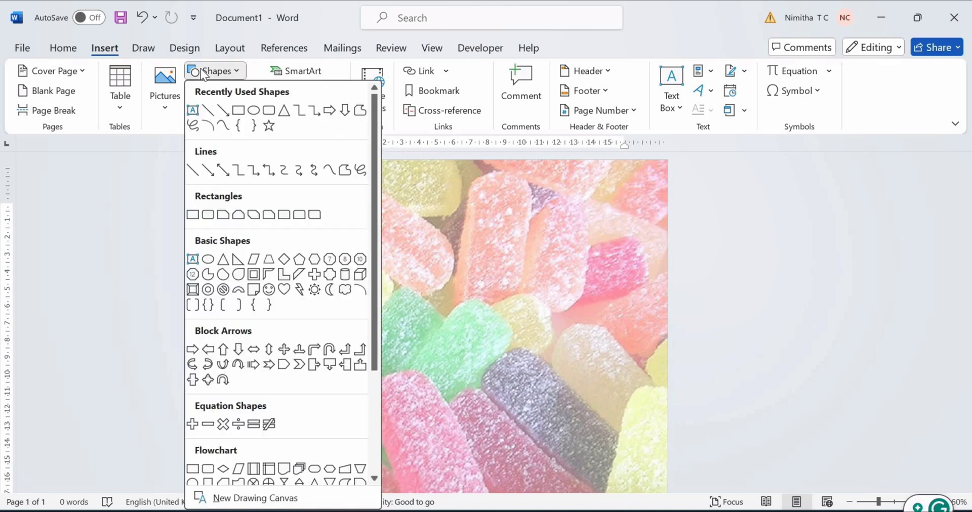
left_click(252, 274)
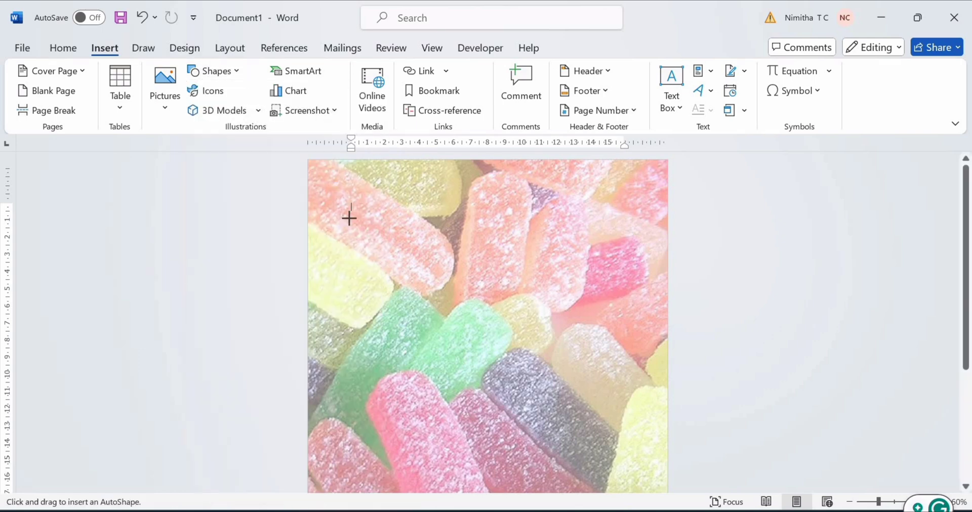
left_click(849, 502)
left_click(850, 501)
scroll(438, 254, "down", 1)
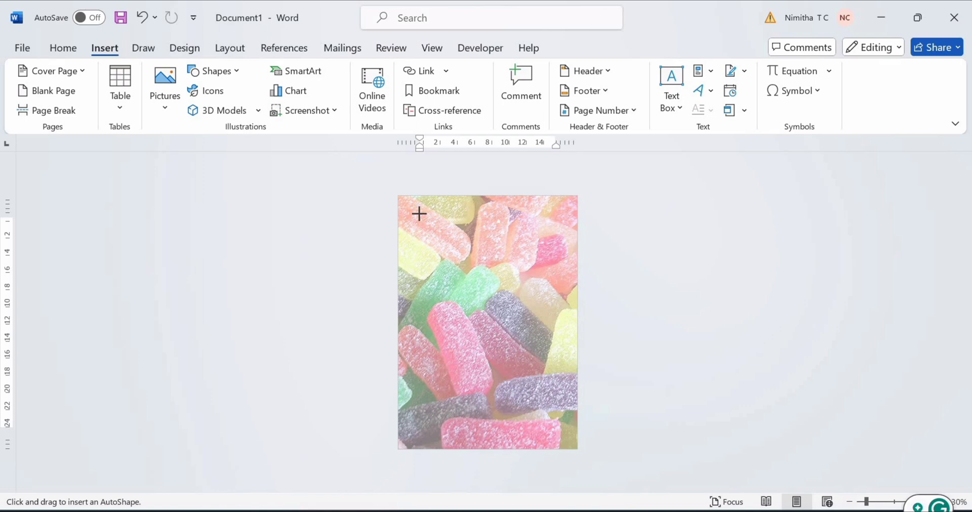
left_click_drag(413, 207, 468, 304)
left_click_drag(525, 419, 557, 439)
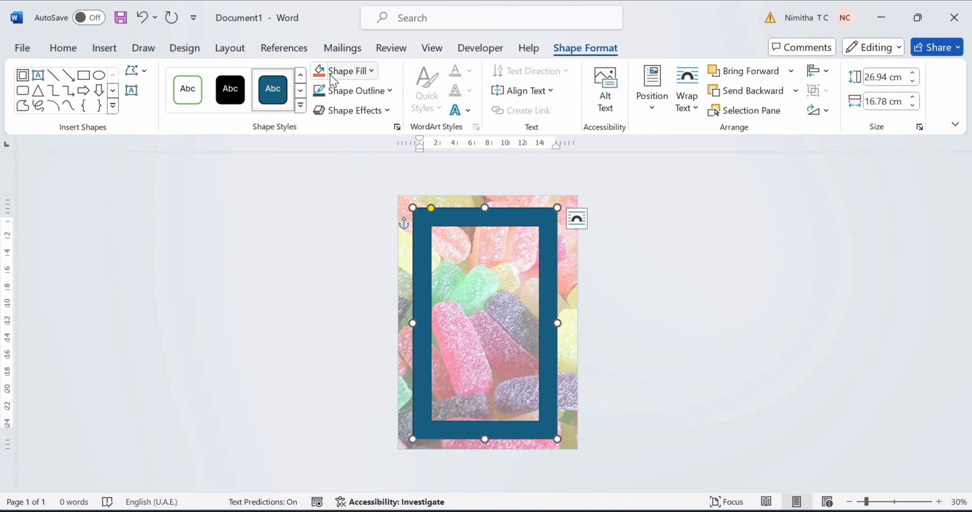
Step: Give the frame shape a white fill and an orange outline from the theme colors
left_click(332, 75)
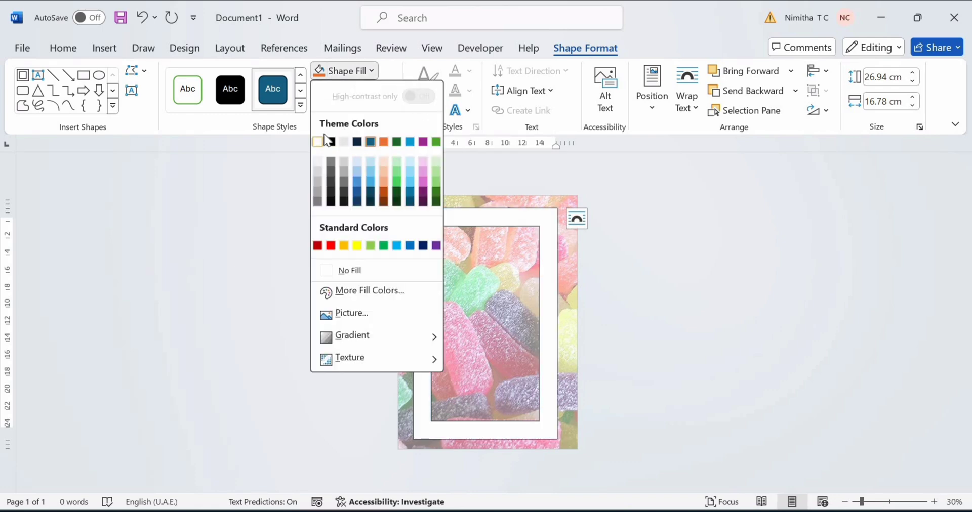
left_click(321, 143)
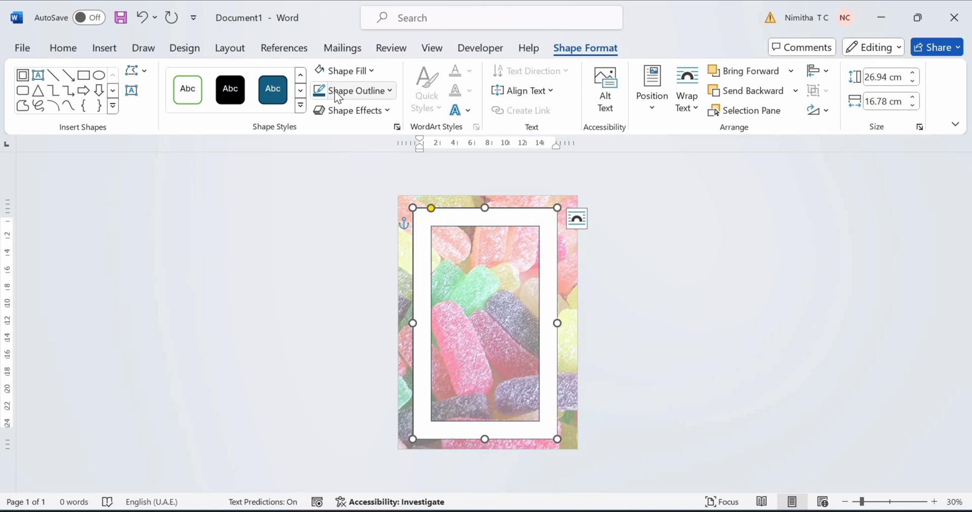
left_click(339, 91)
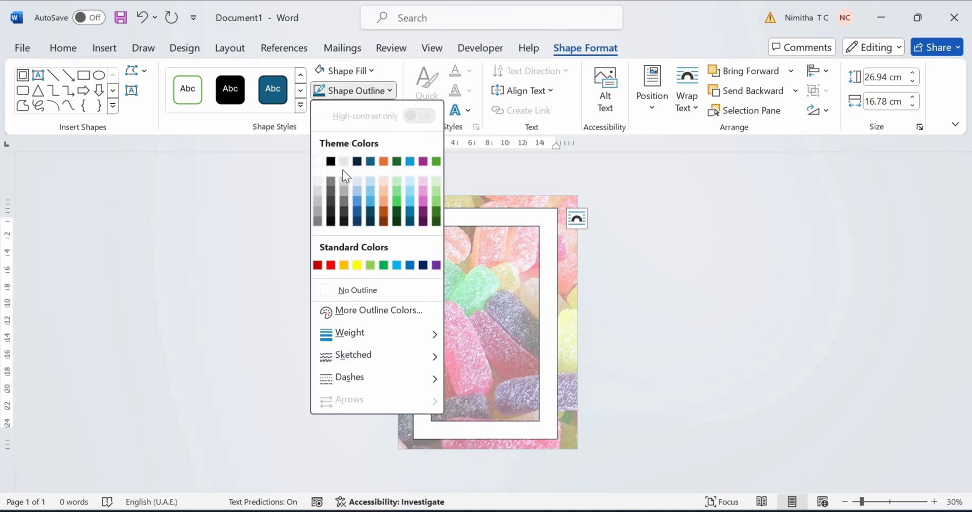
left_click(384, 160)
left_click(345, 244)
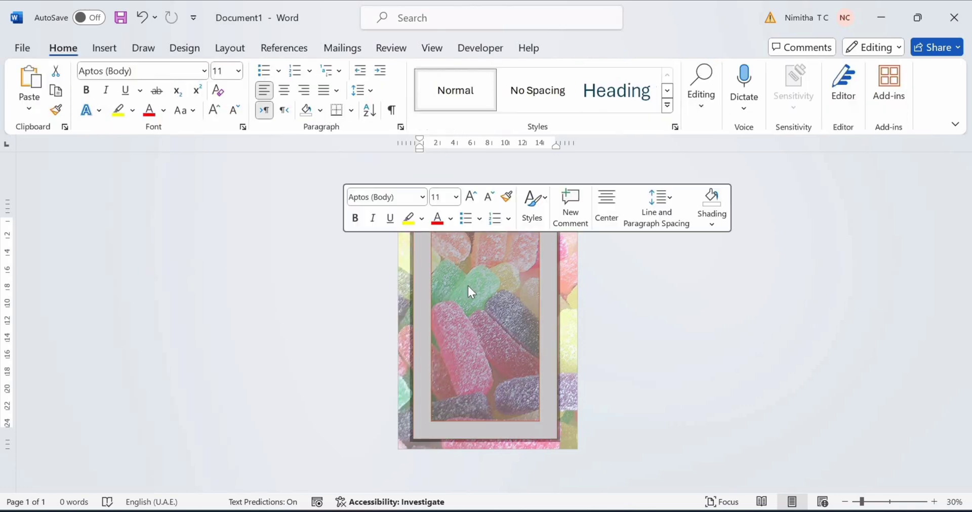
left_click(105, 48)
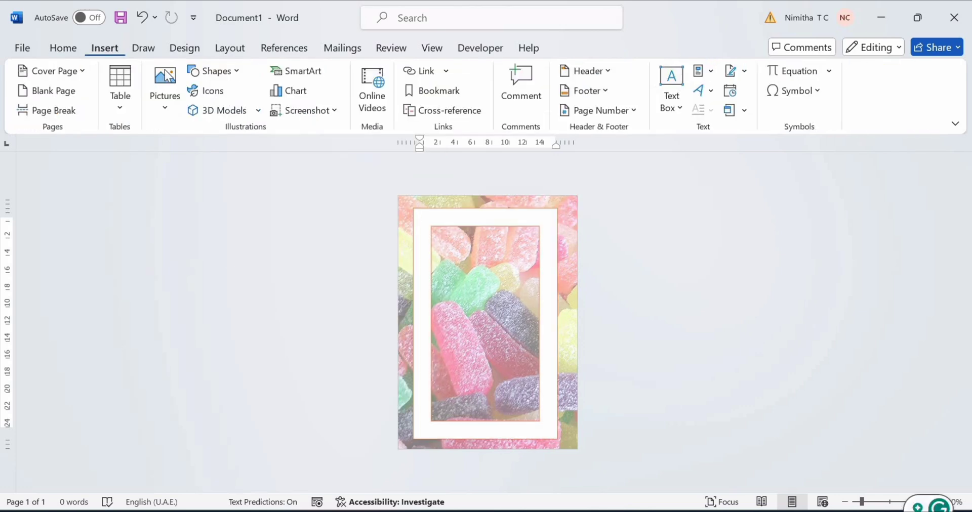
left_click(235, 75)
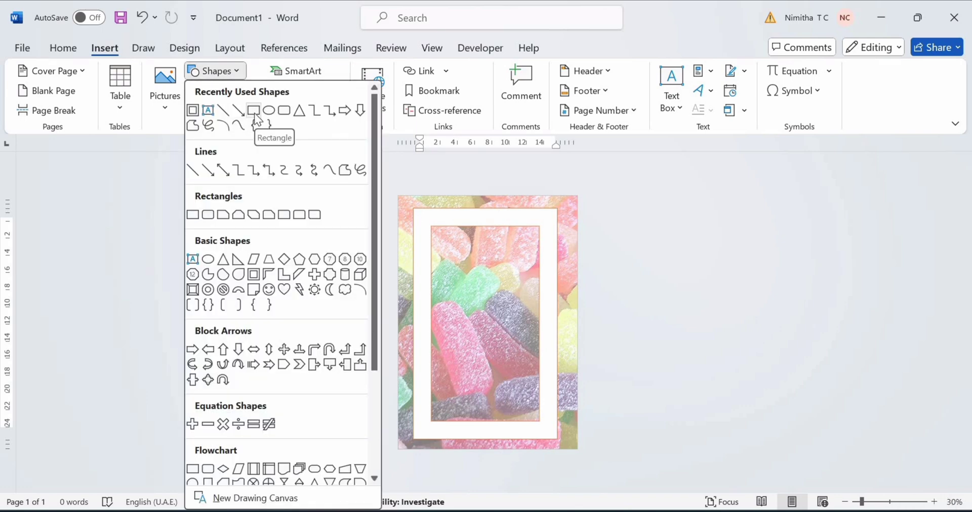
left_click(254, 110)
key("Escape")
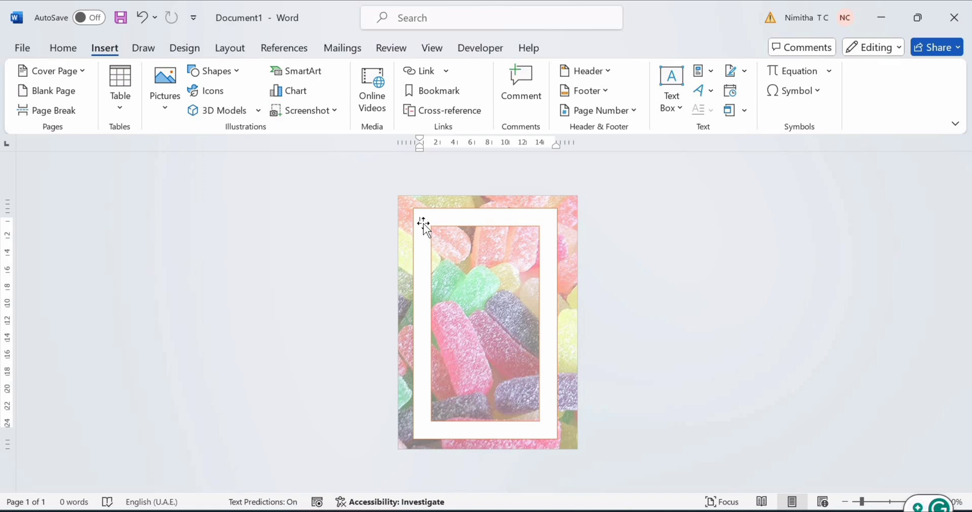
Step: Draw a rectangle about 22.98 cm high and 12.76 cm wide over the frame's opening, with a white fill and orange outline
left_click(202, 74)
left_click(361, 170)
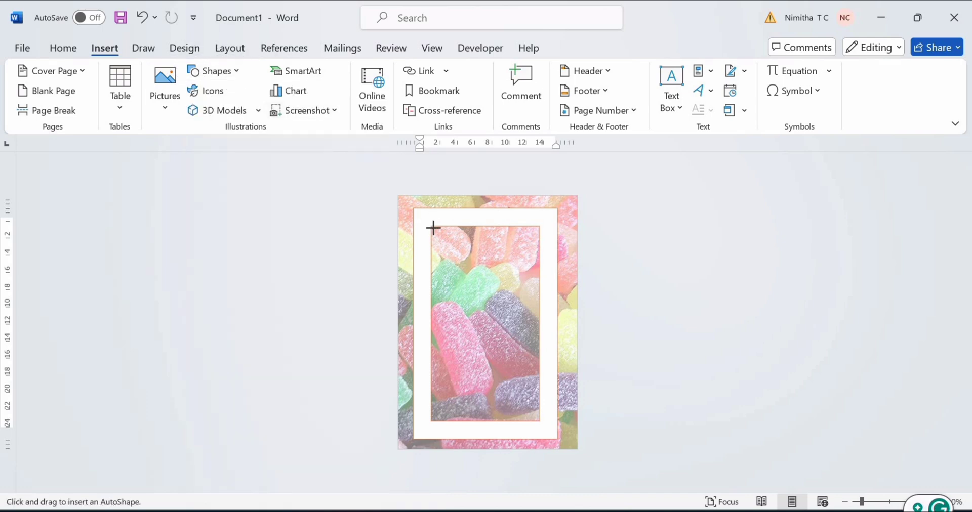
mouse_move(431, 226)
left_mouse_down()
mouse_move(512, 347)
mouse_move(540, 422)
left_mouse_up()
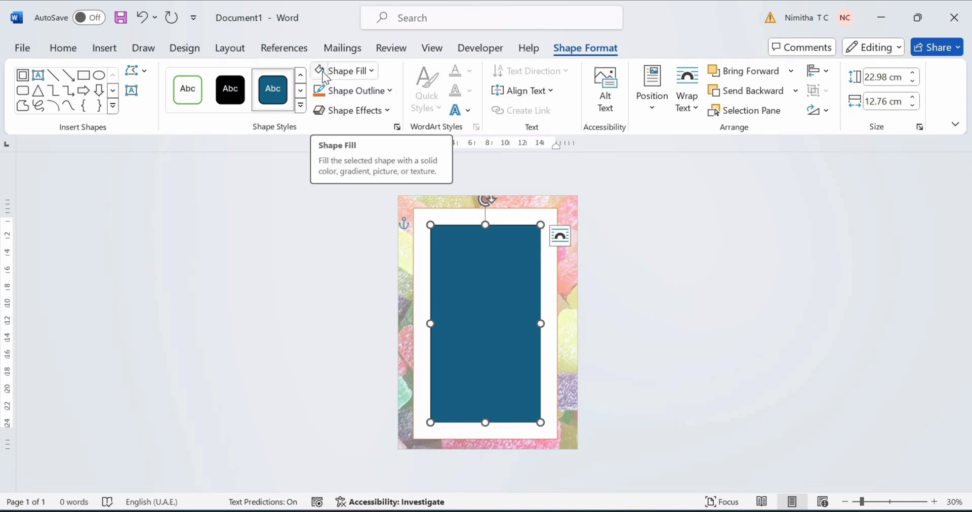
left_click(323, 72)
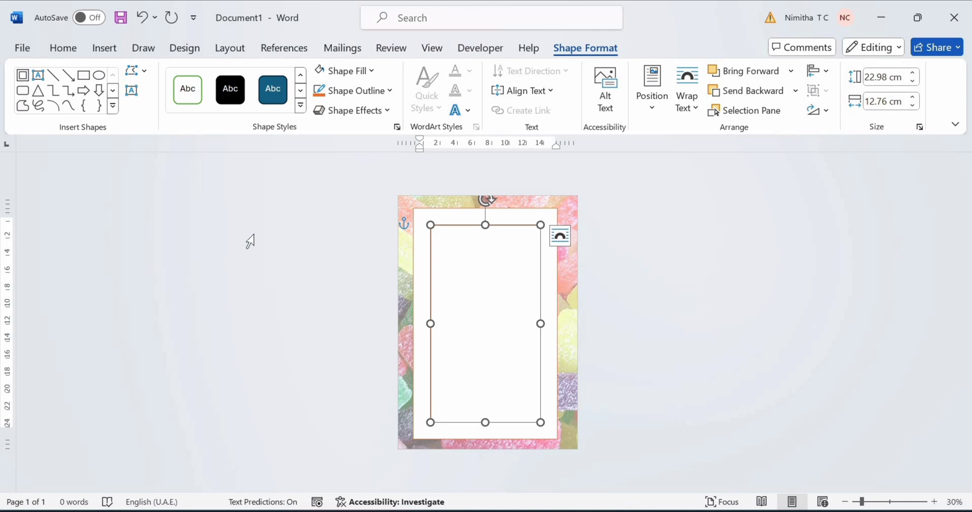
Step: Enable text entry inside the white rectangle
left_click_drag(250, 241, 478, 282)
left_click(471, 278)
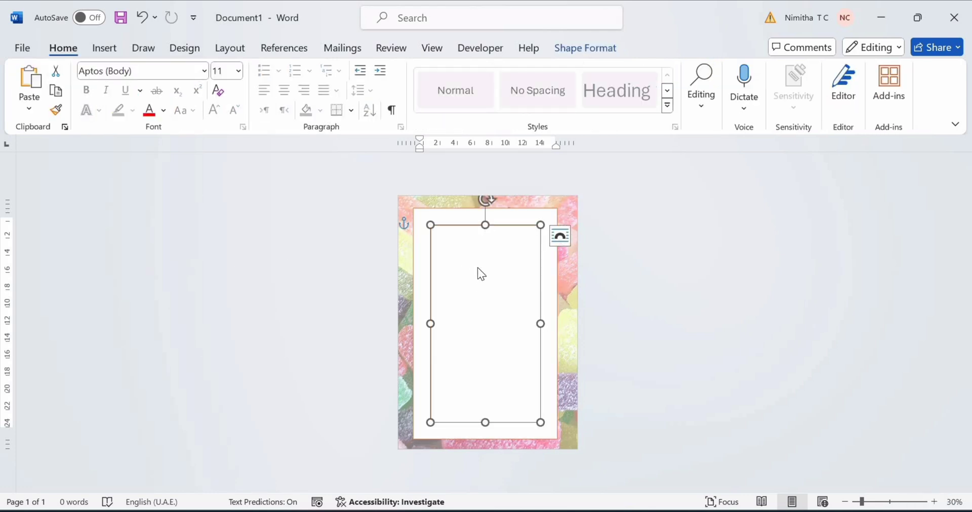
right_click(478, 267)
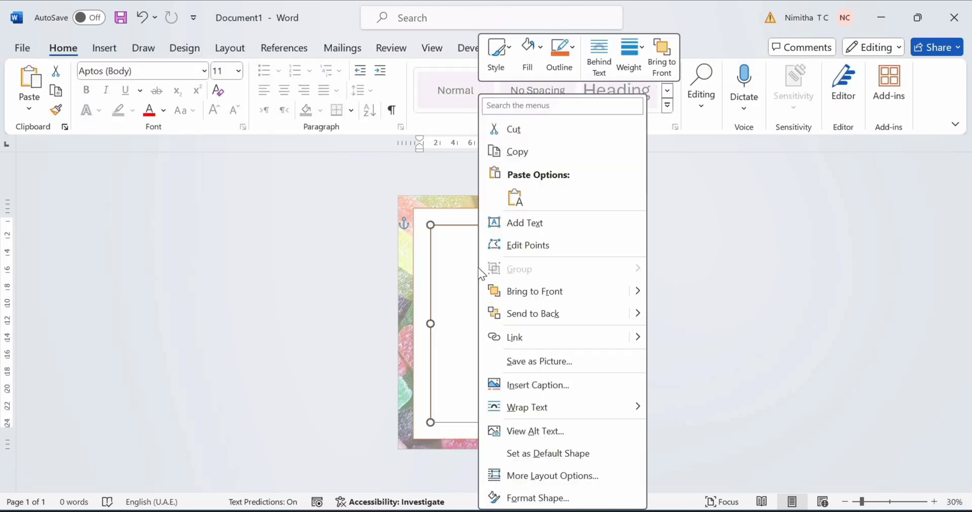
left_click(516, 225)
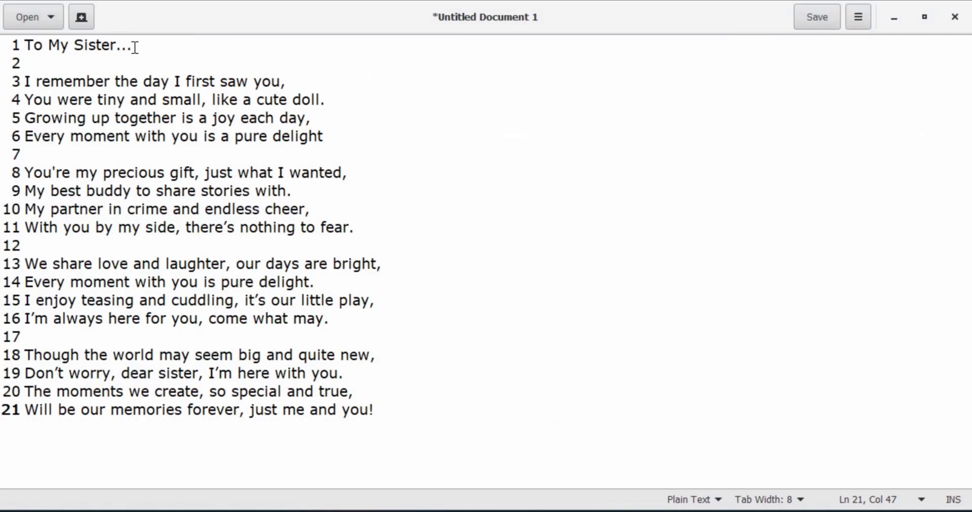
Step: Copy the title line "To My Sister..." from Untitled Document 1 in the text editor and paste it into the white rectangle in Word
left_click_drag(133, 46, 116, 46)
left_click_drag(17, 54, 19, 58)
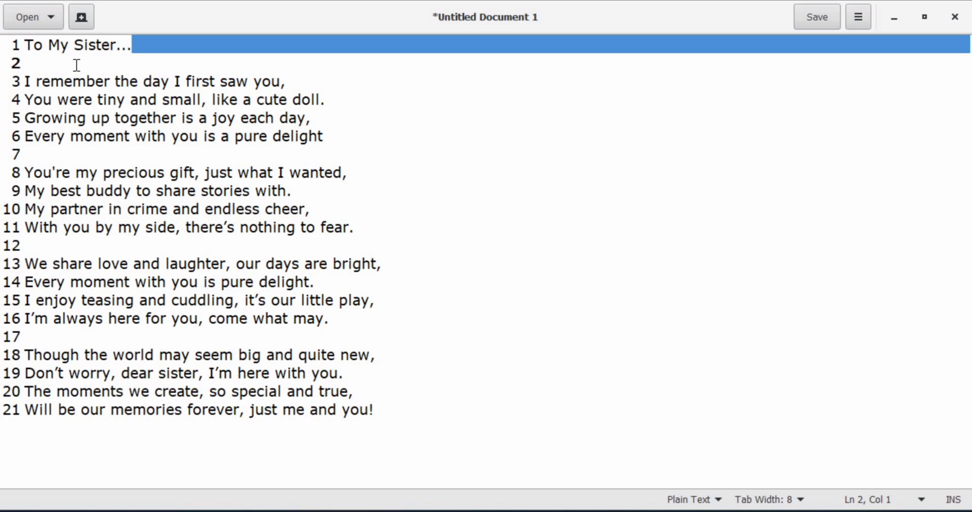
left_click(190, 60)
left_click_drag(133, 46, 24, 46)
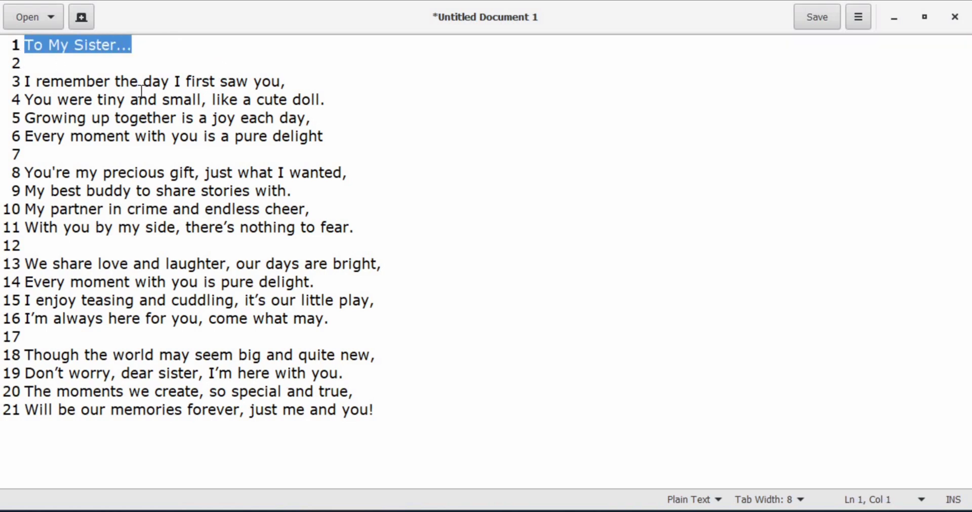
left_click(436, 160)
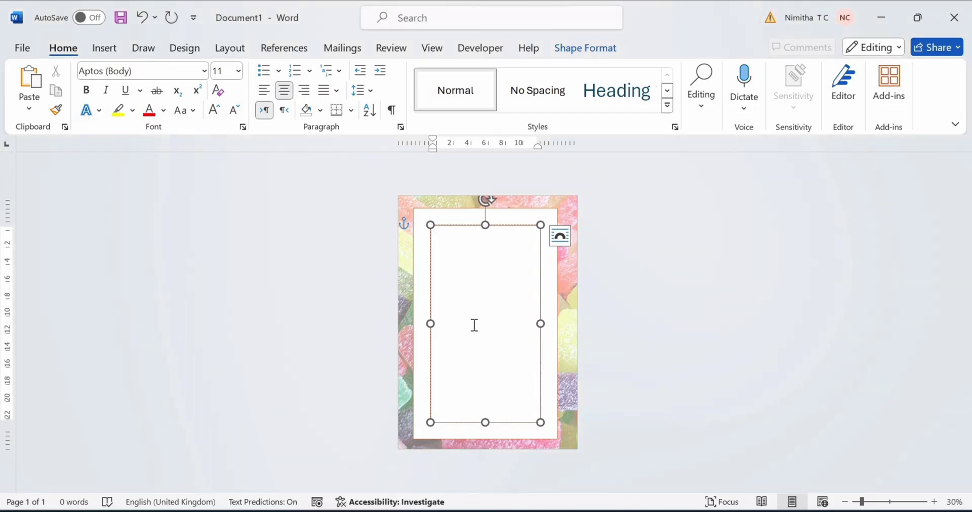
Step: Format the title "To My Sister..." in the rectangle as black, 22 pt and bold
left_click_drag(472, 325, 459, 325)
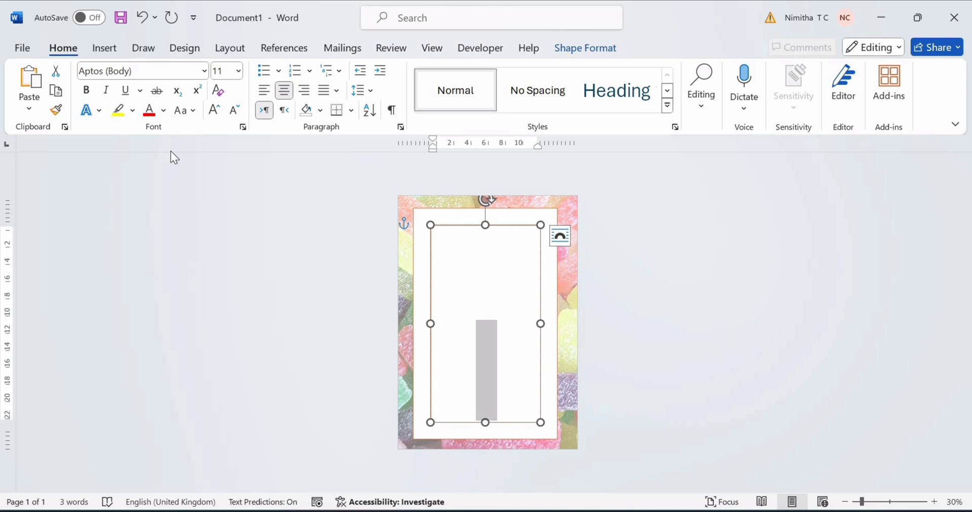
left_click(163, 111)
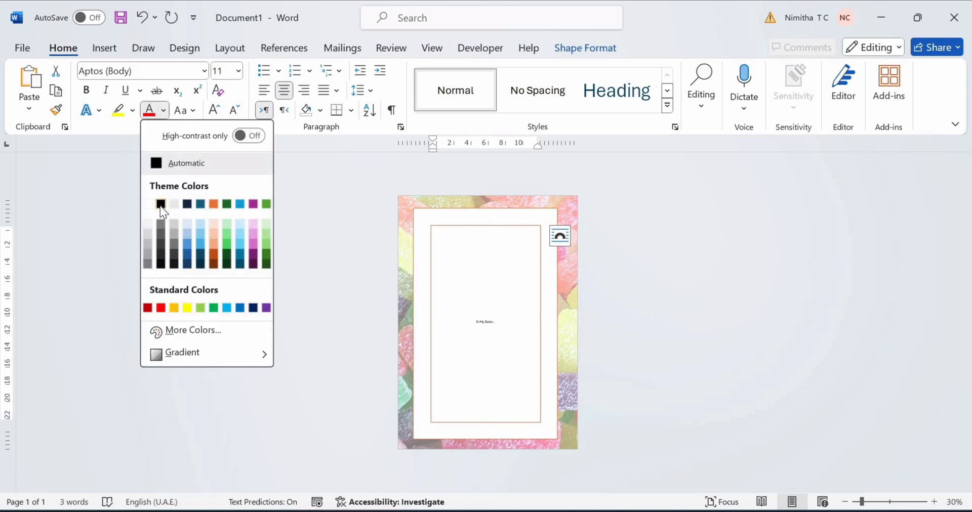
left_click(160, 205)
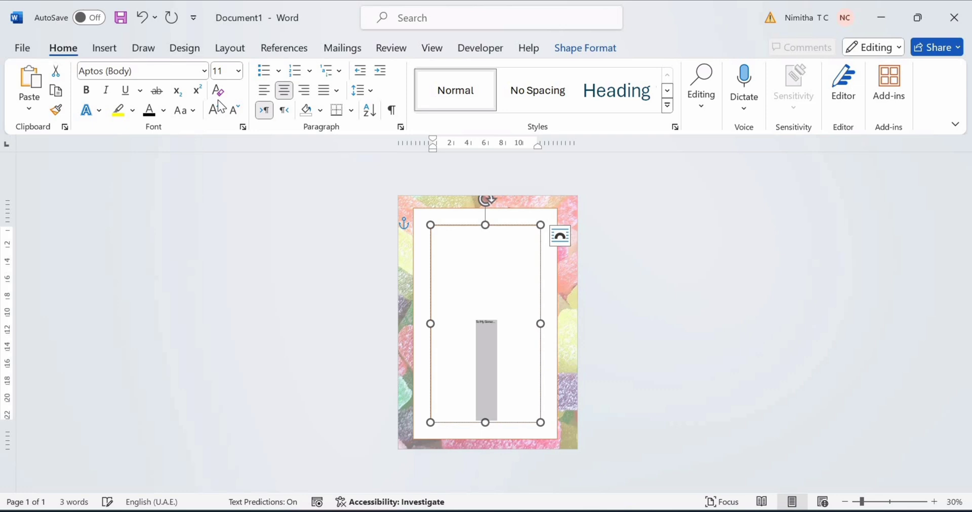
left_click(238, 72)
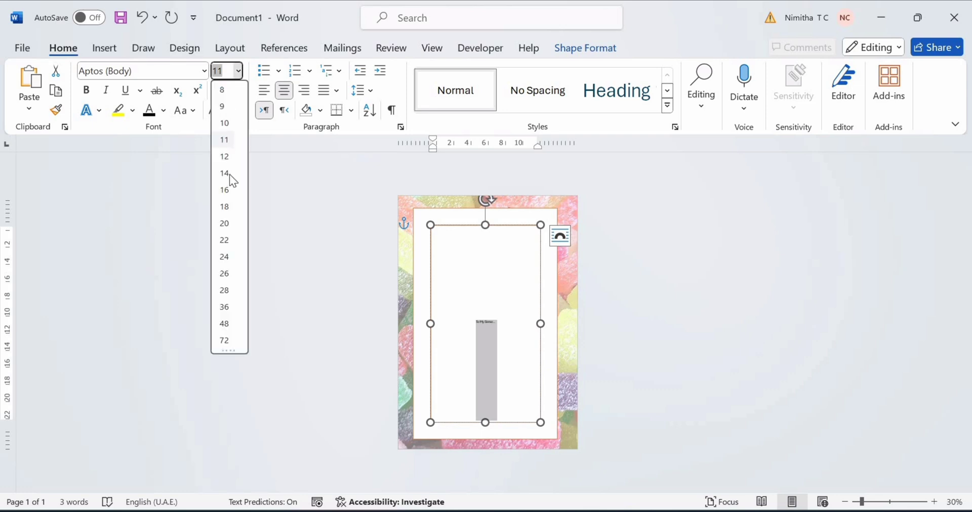
left_click(226, 244)
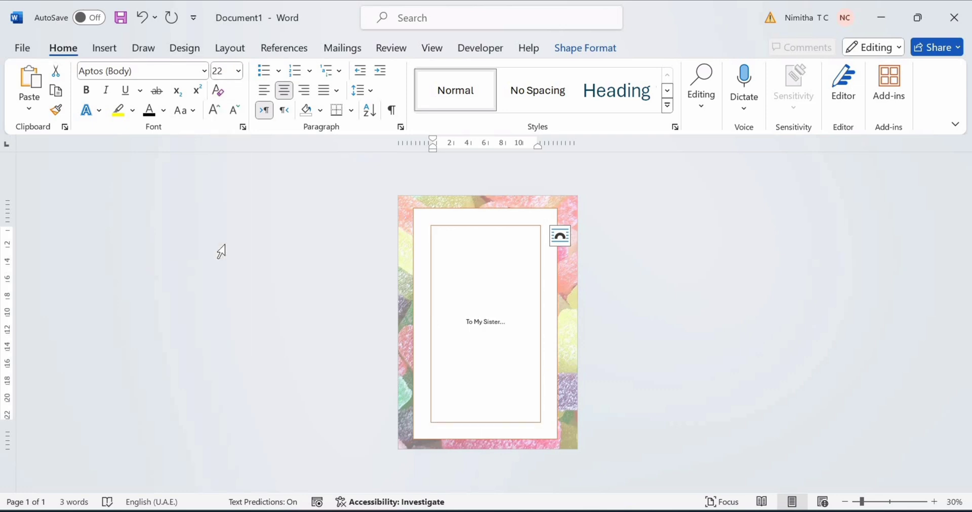
left_click(87, 91)
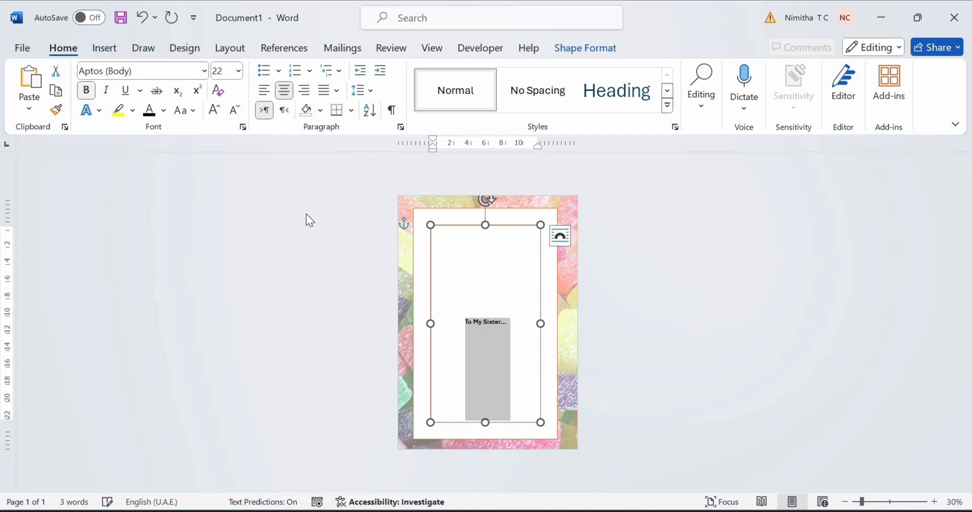
Step: Add a run of empty lines below the title to move it up toward the rectangle's upper edge
left_click(514, 323)
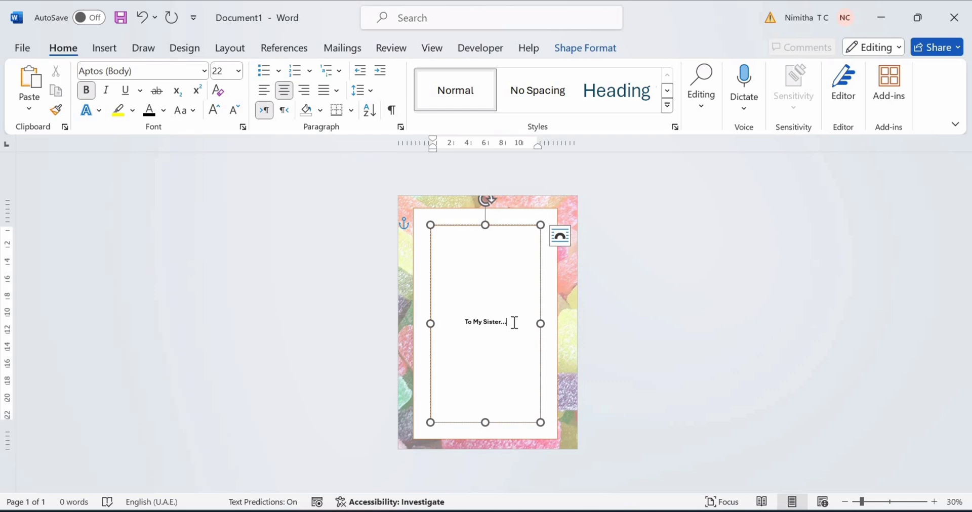
key("Return")
key("Return")
key("Return")
key("Return")
key("Return")
key("Return")
key("Return")
key("Return")
key("Return")
key("Return")
key("Return")
key("Return")
Step: Copy the four poem stanzas, lines 3 to 21, from the text editor and paste them below the title in Word
left_click(490, 276)
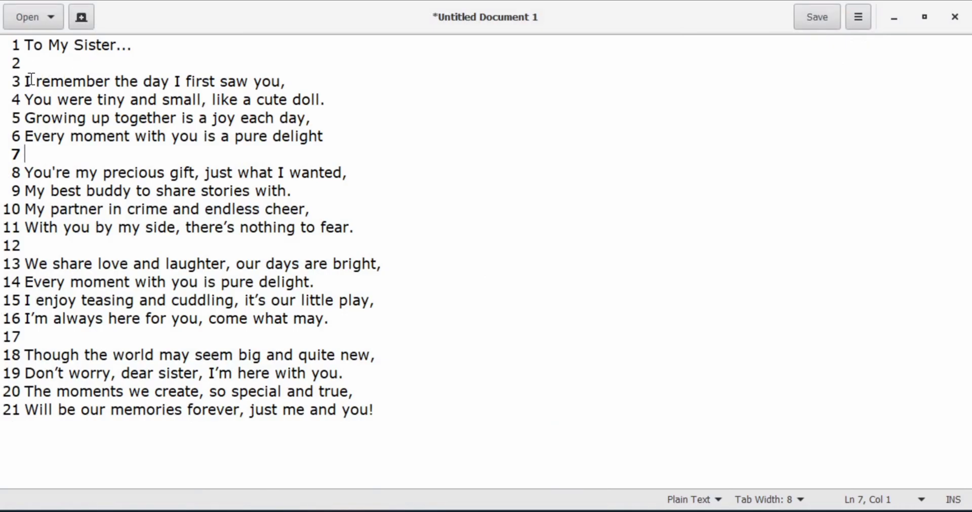
left_click_drag(26, 81, 402, 429)
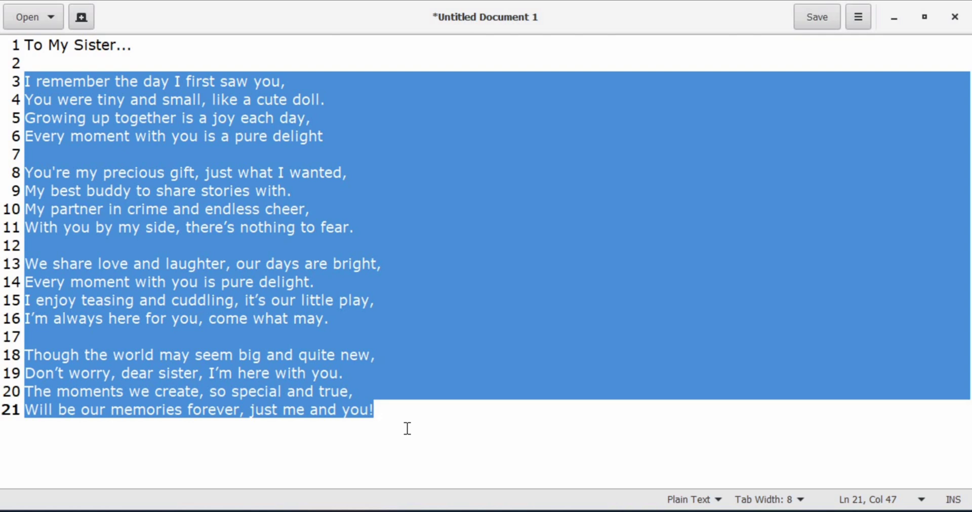
left_click(409, 466)
key("alt+Tab")
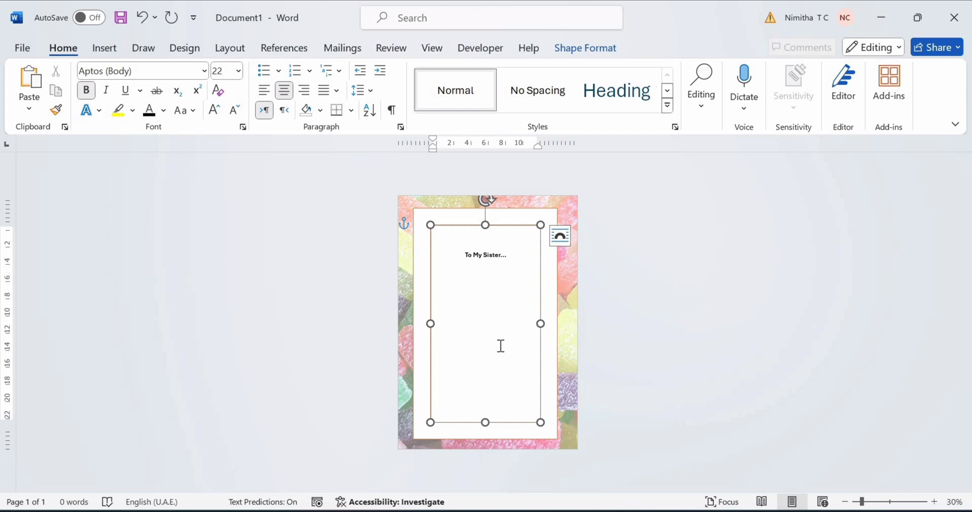
type("I remember the day I first saw you, You were tiny and small, like a cute doll. Growing up together is a joy each day, Every moment with you is a pure delight  You're my precious gift, just what I wanted, My best buddy to share stories with. My partner in crime and endless cheer, With you by my side, there's nothing to fear.")
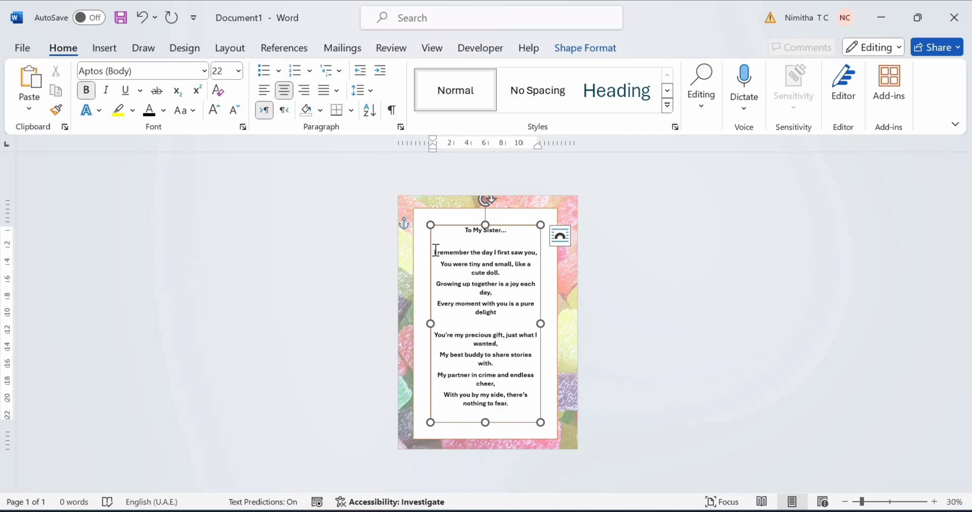
Step: Set the first three stanzas of the poem to 14 pt, leaving the title out
left_click_drag(437, 251, 534, 424)
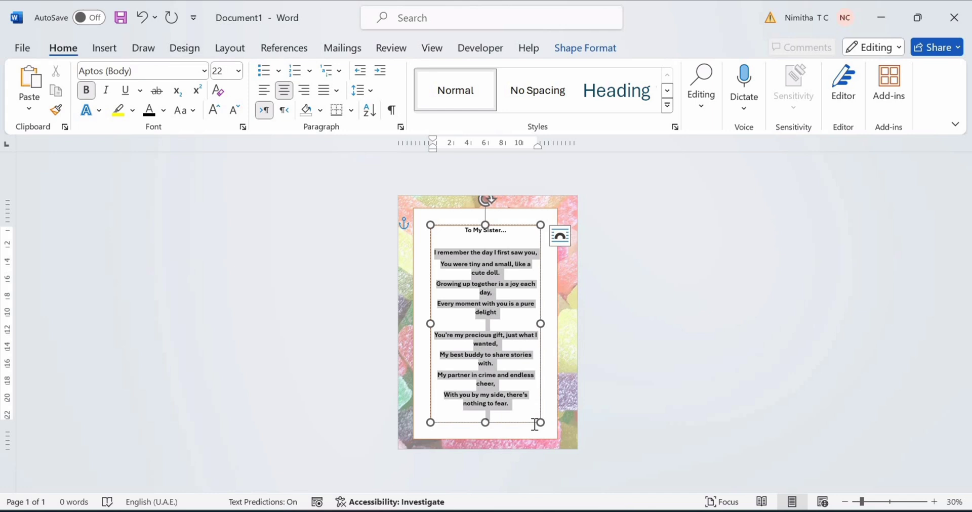
left_click(238, 72)
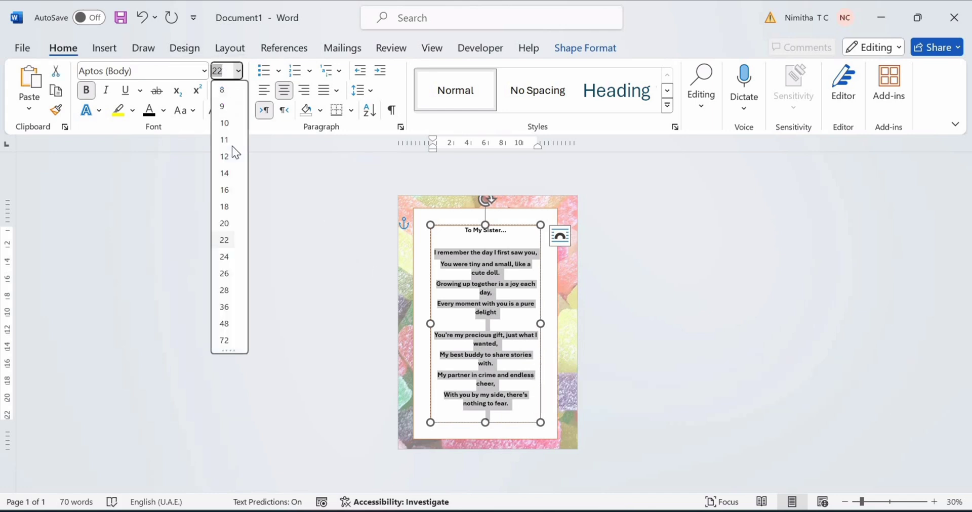
left_click(229, 174)
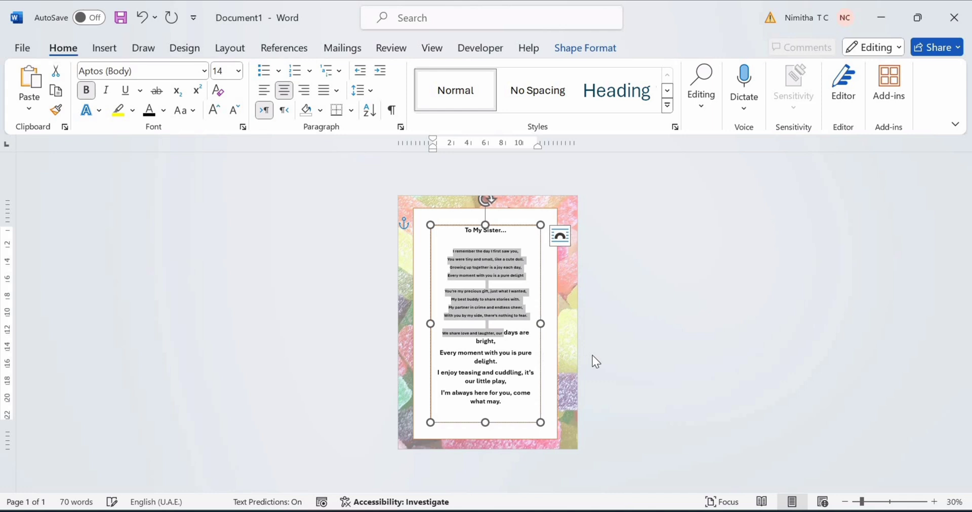
left_click(533, 334)
left_click_drag(505, 332, 530, 405)
left_click(238, 71)
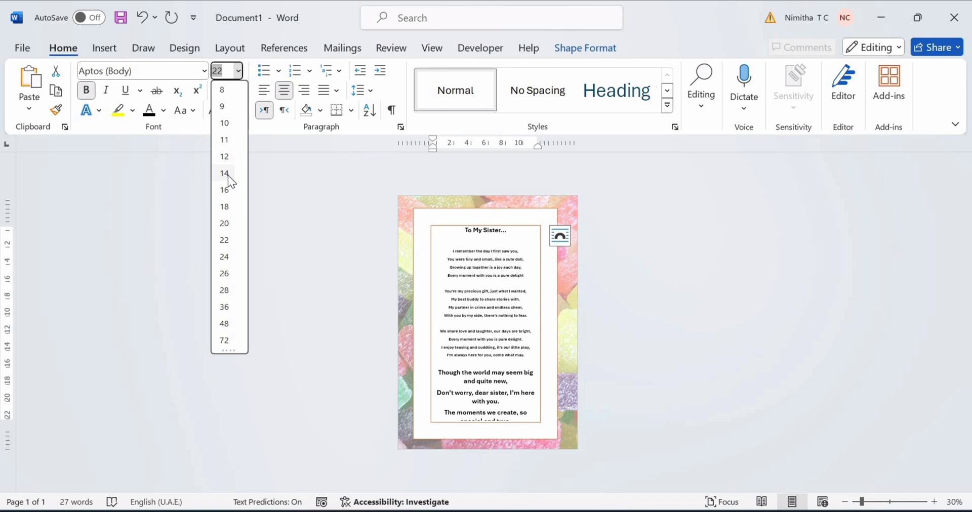
left_click(227, 175)
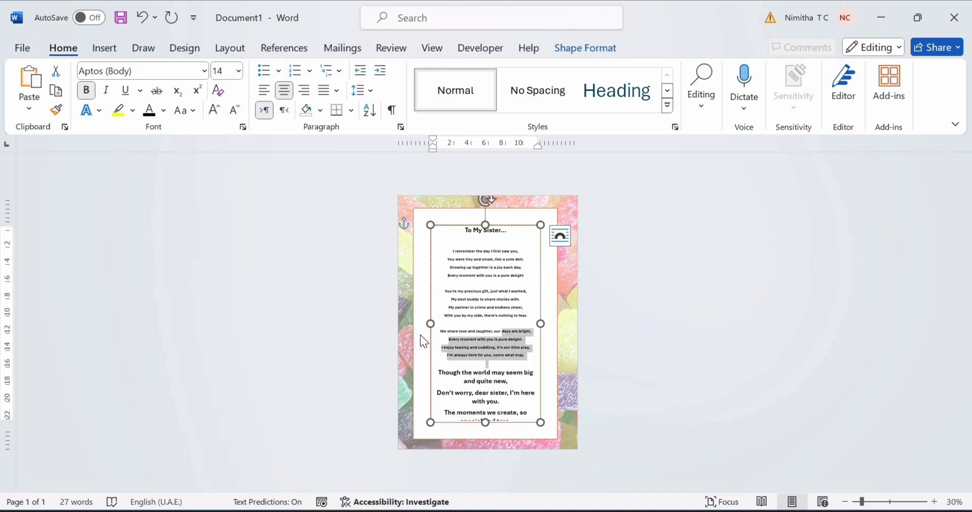
Step: Set the last stanza, from "Though the world may seem big" to "just me and you!", to 14 pt
left_click(480, 345)
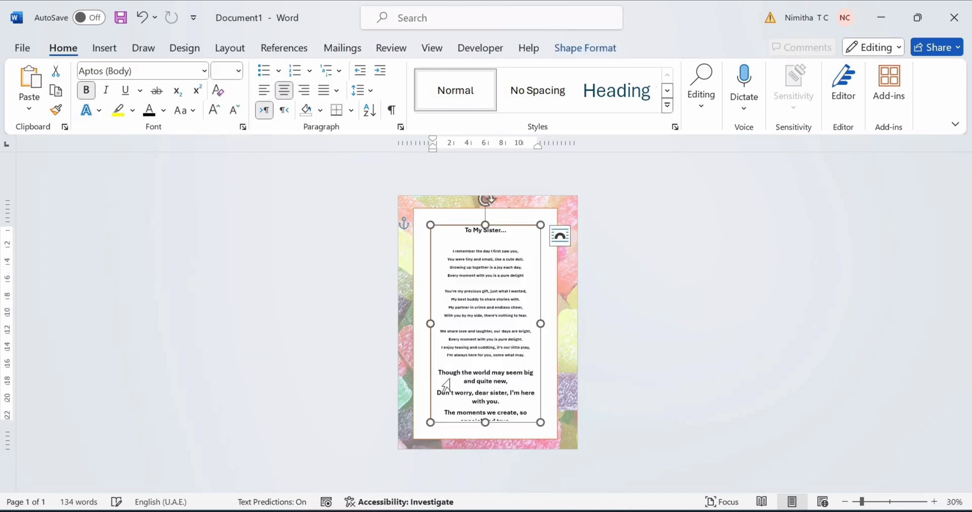
left_click_drag(438, 372, 529, 435)
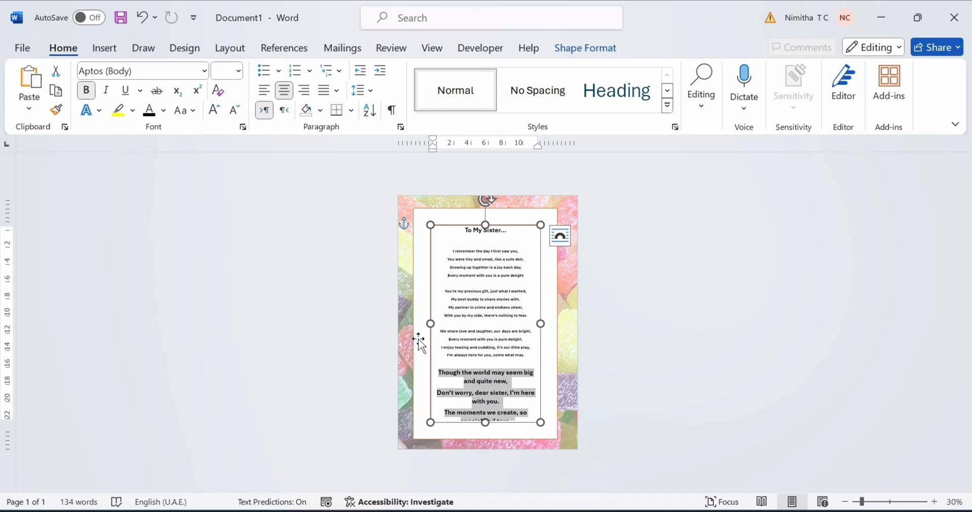
left_click(239, 72)
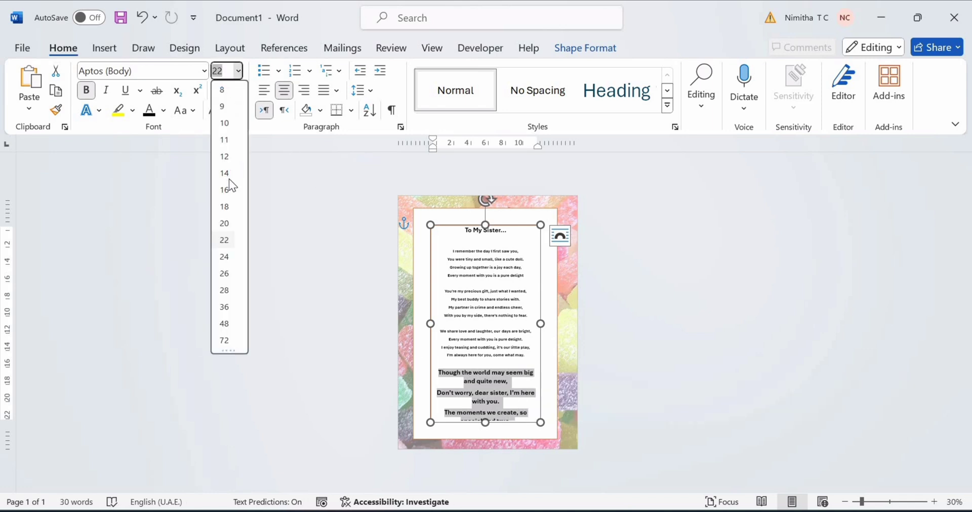
left_click(229, 173)
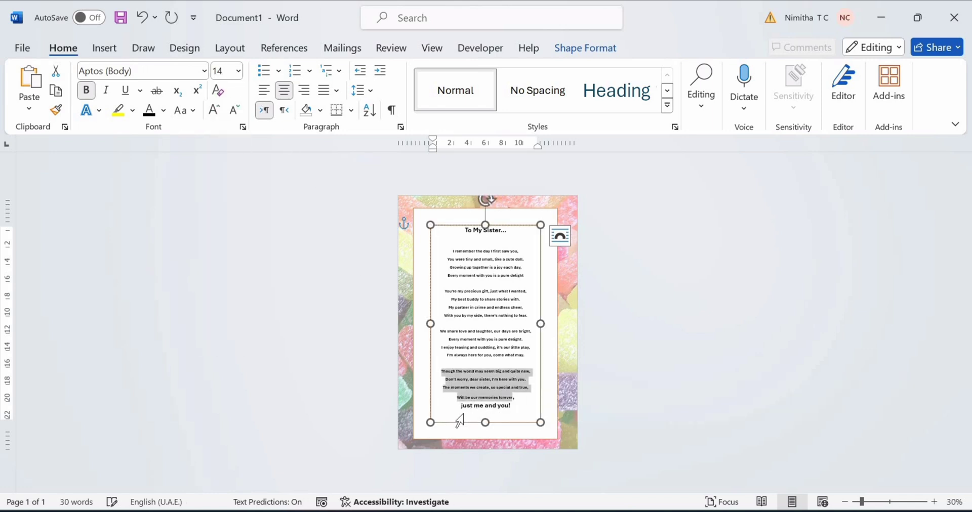
left_click_drag(461, 408, 520, 411)
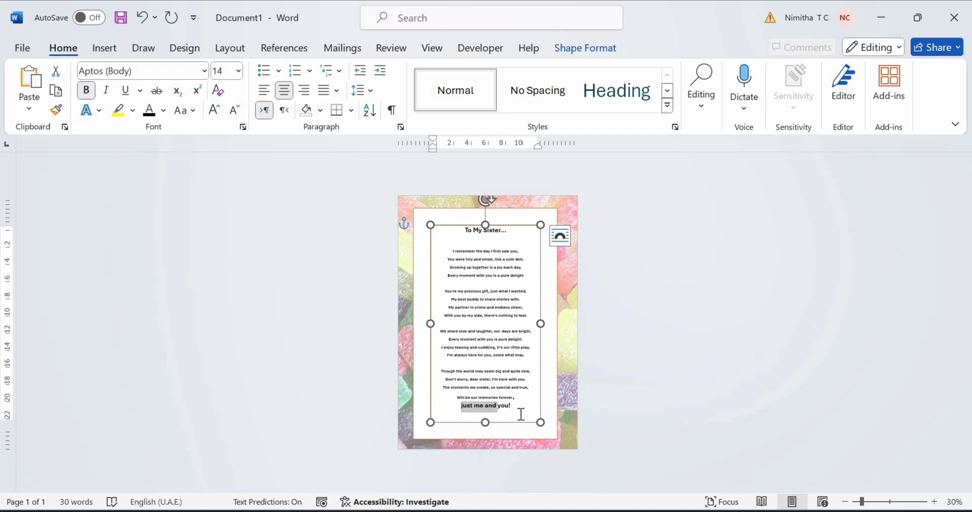
left_click(240, 76)
left_click(228, 171)
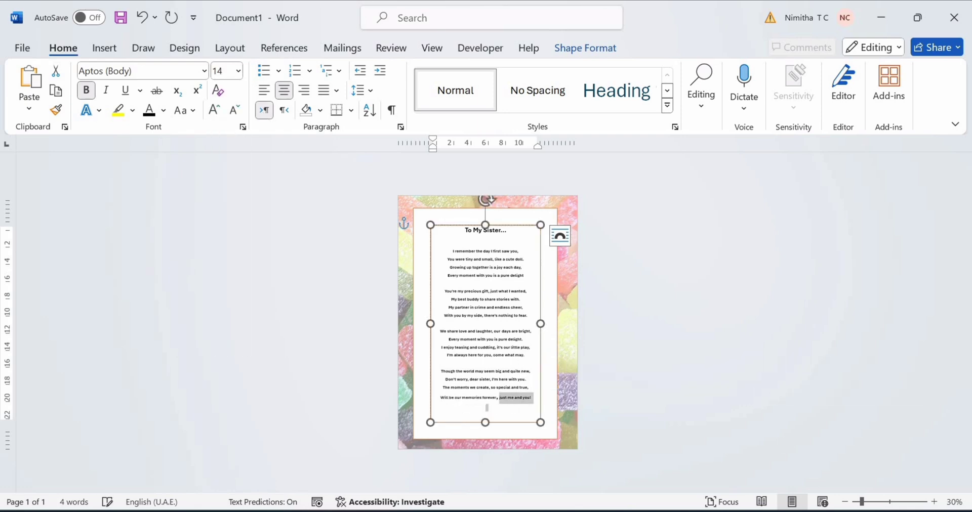
Step: Insert the picture named Sister from the Sisters Day Card folder on this device, outside the poem text box
left_click(934, 501)
left_click(934, 502)
left_click(934, 502)
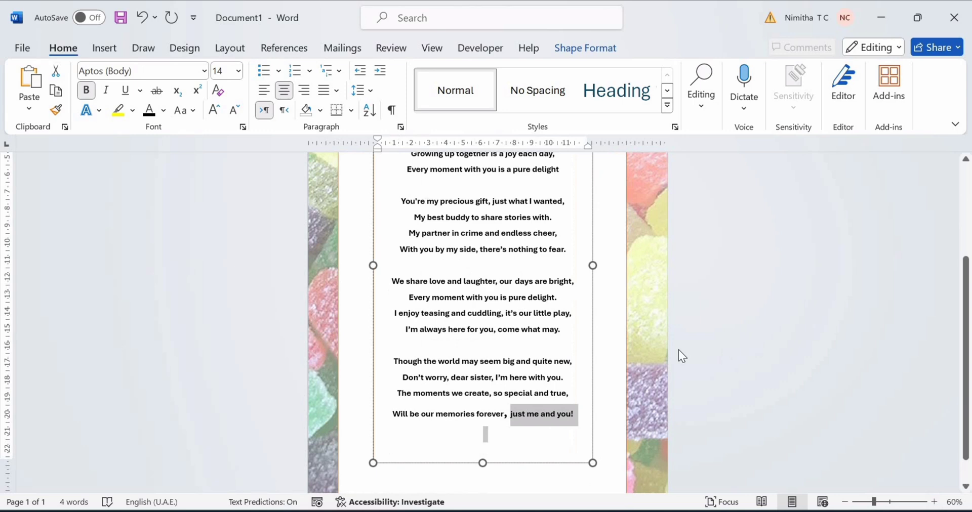
left_click(588, 363)
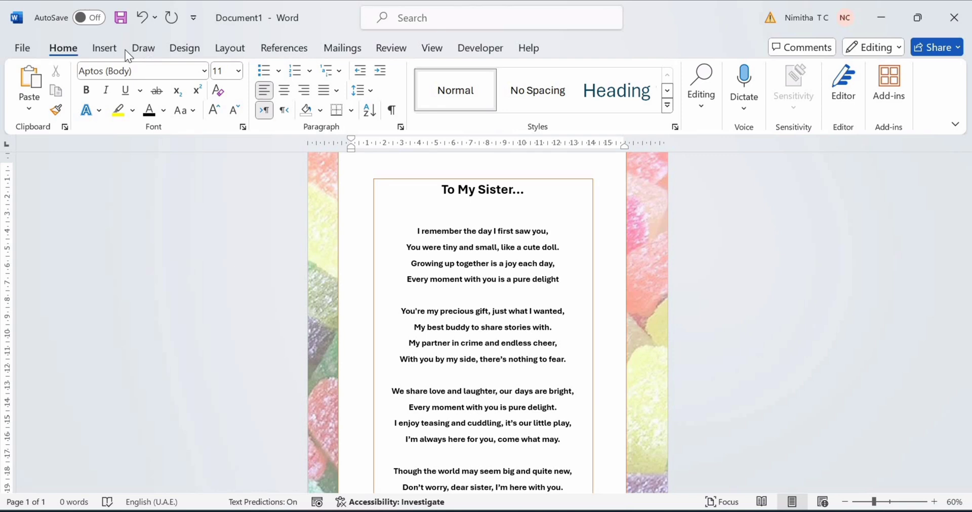
left_click(101, 51)
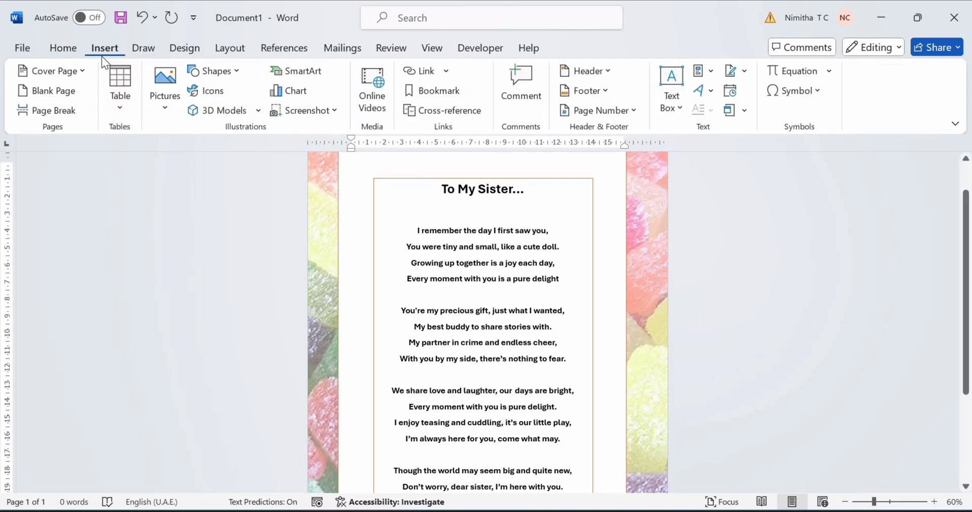
left_click(176, 89)
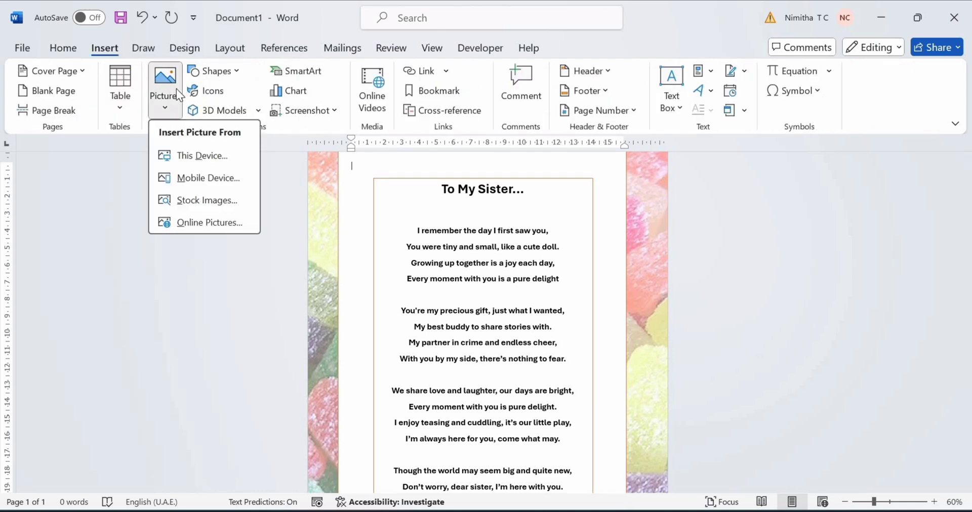
left_click(210, 156)
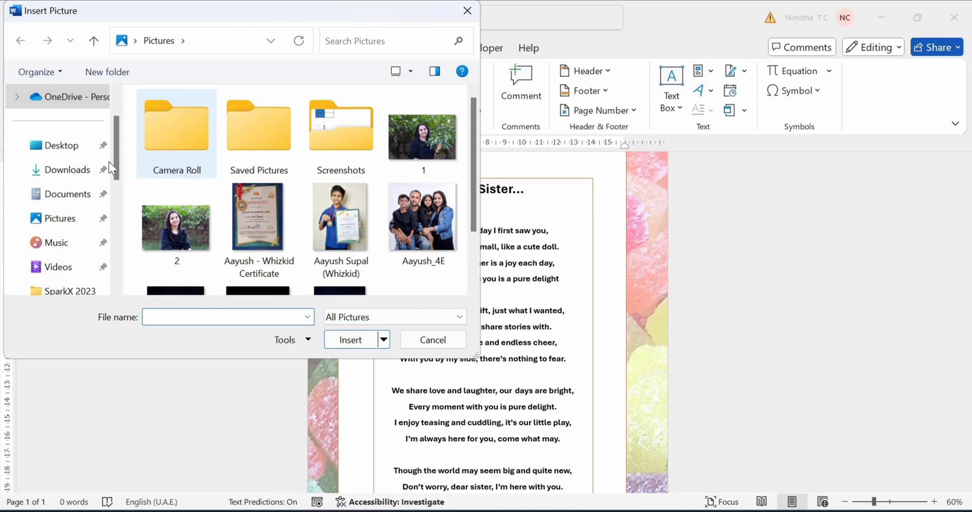
scroll(80, 237, "up", 1)
scroll(81, 228, "down", 3)
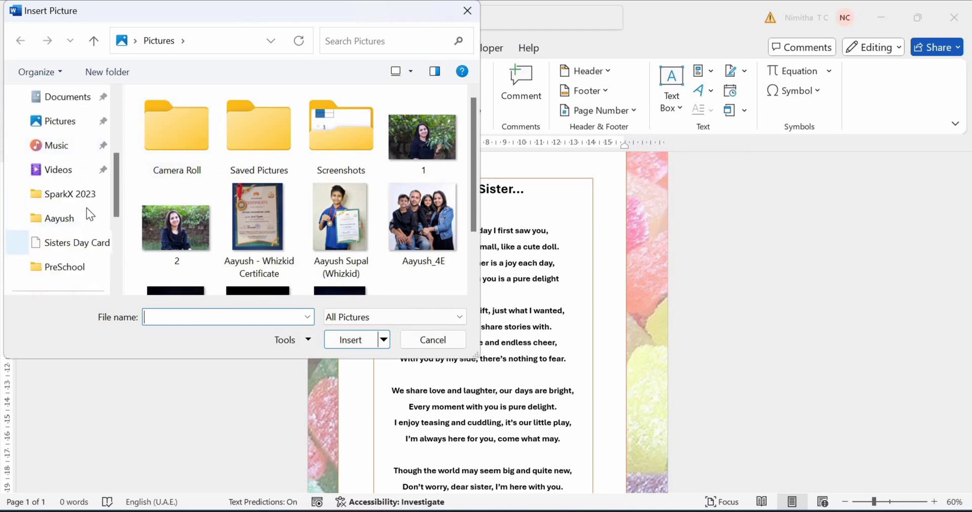
left_click(75, 243)
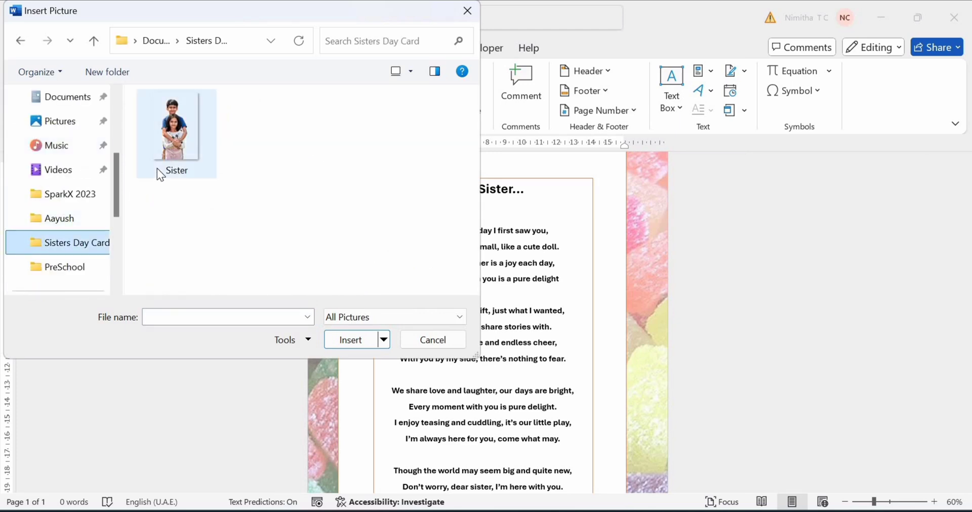
left_click(157, 168)
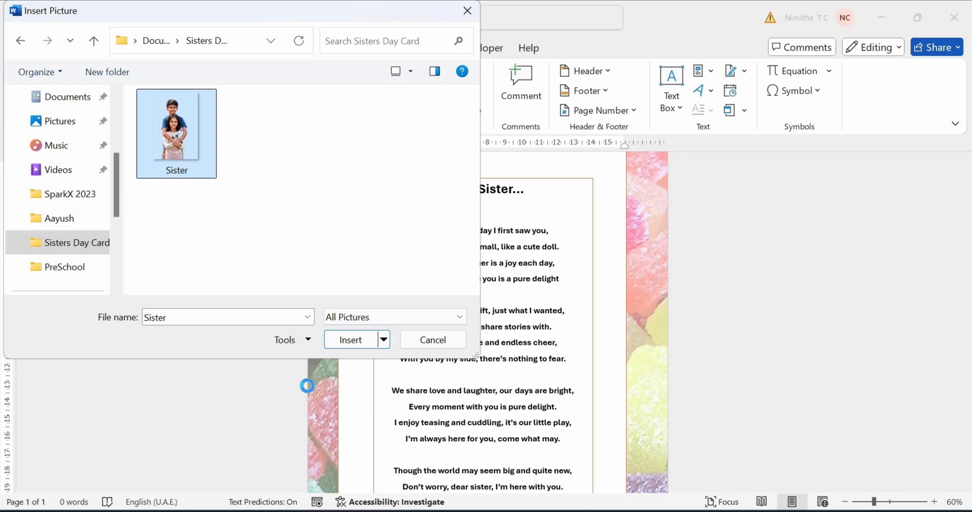
left_click(354, 346)
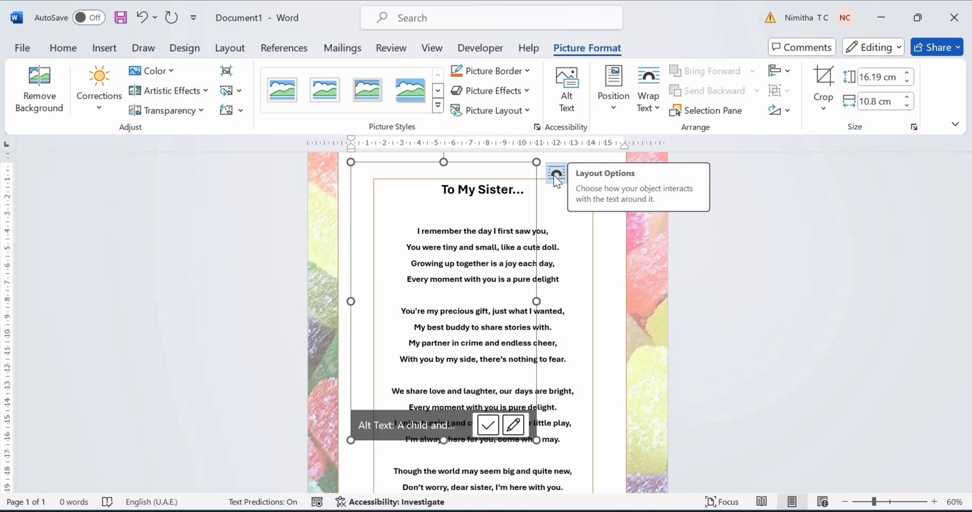
Step: Set the inserted children's picture to be laid out In Front of Text
left_click(556, 175)
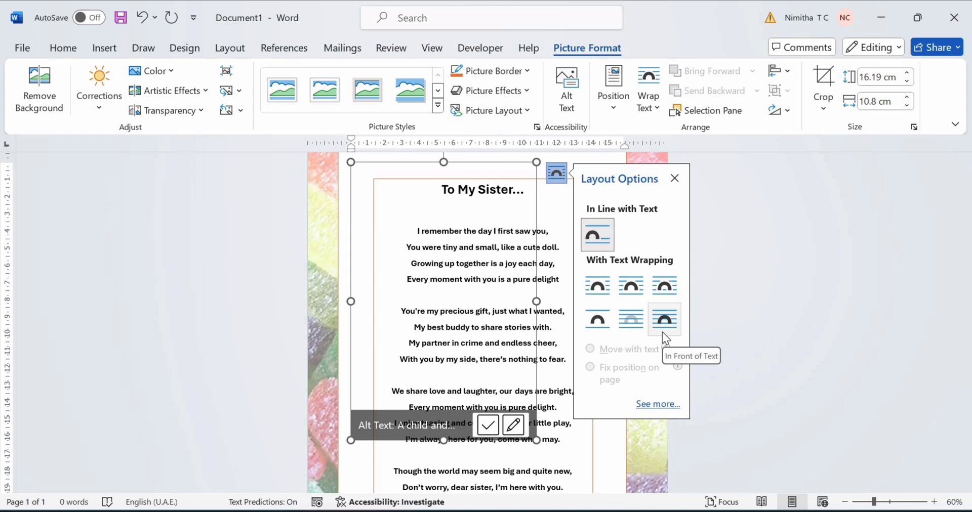
left_click(663, 333)
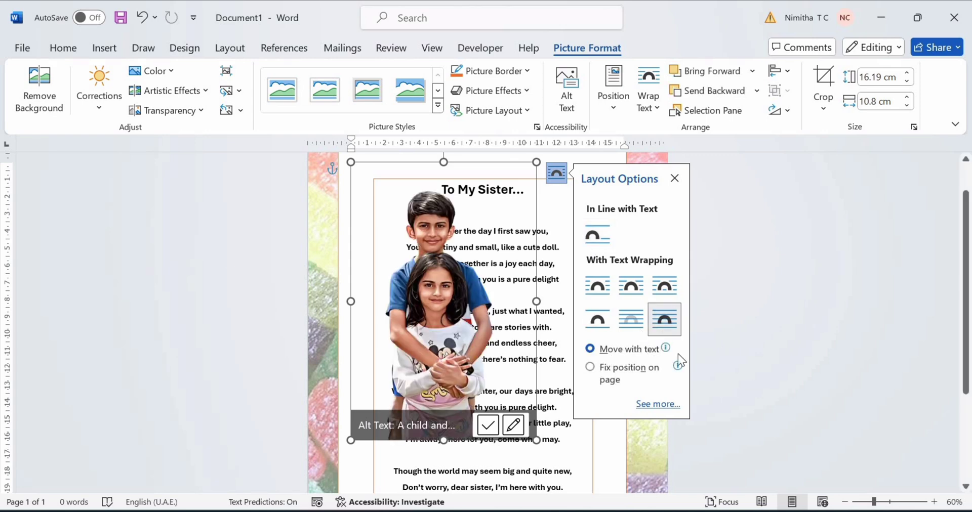
left_click(672, 401)
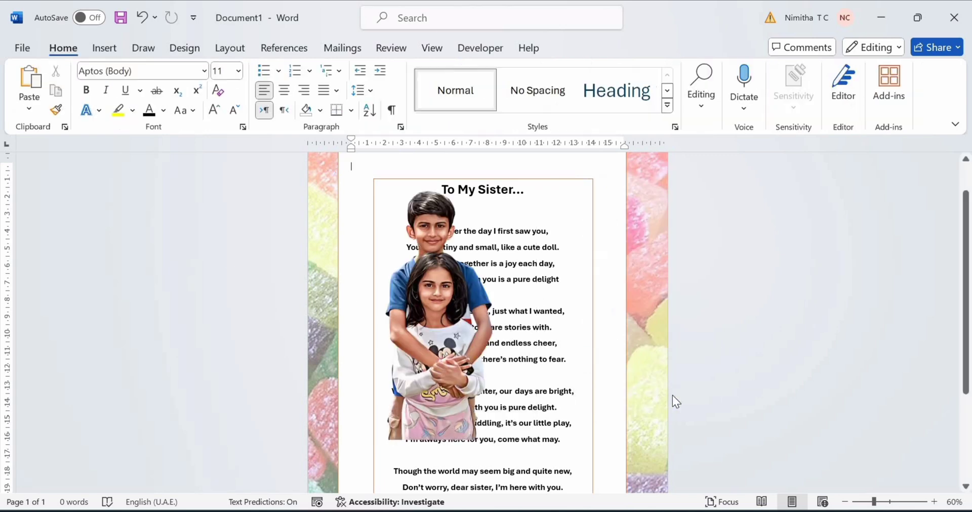
Step: Move the children's picture to the lower-right corner of the page and stretch its upper edge slightly upward
left_click(844, 502)
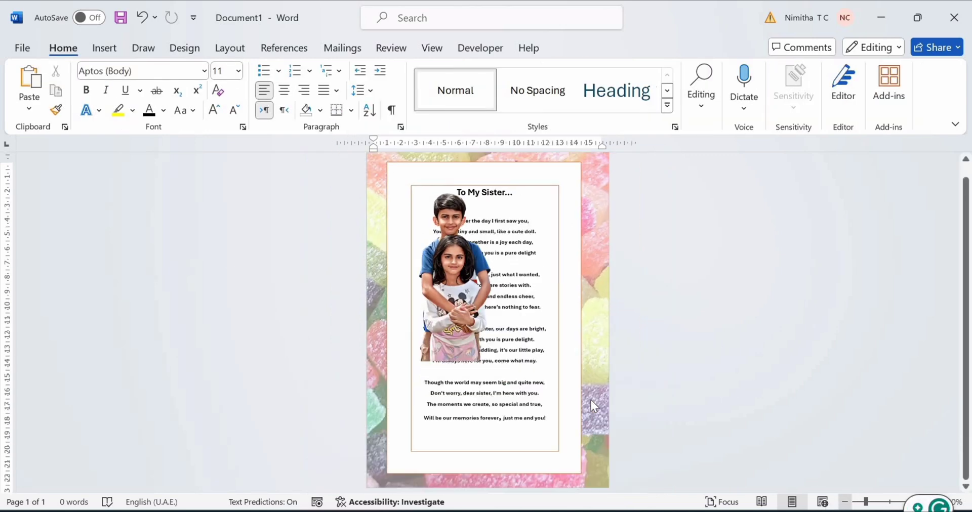
left_click(845, 502)
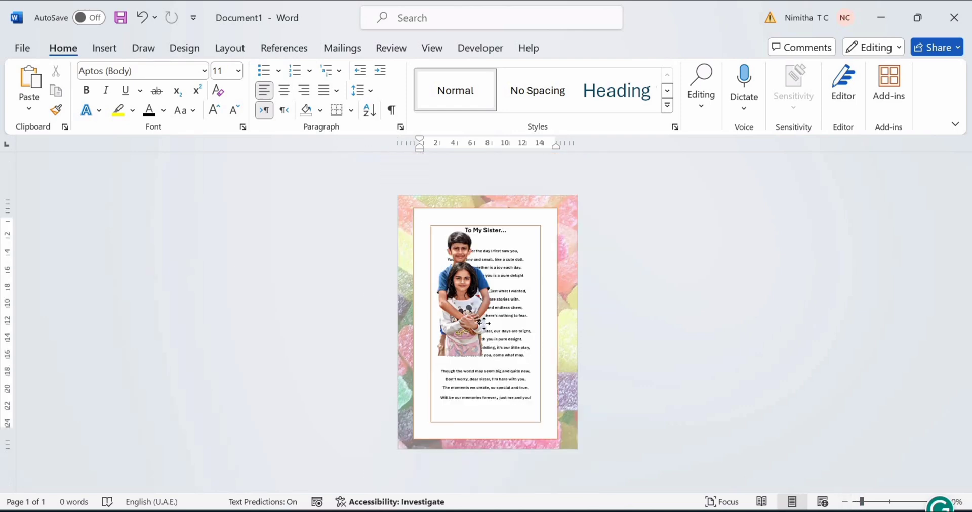
left_click_drag(484, 323, 560, 408)
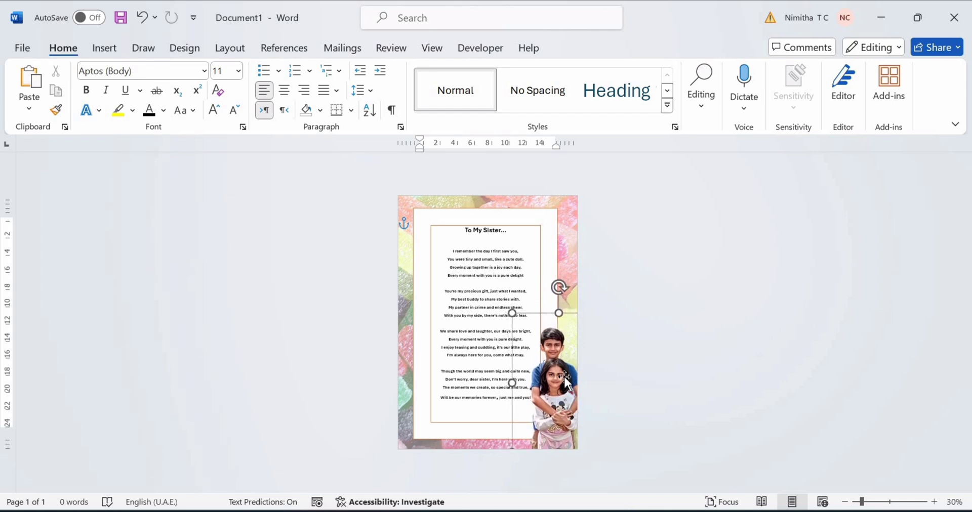
left_click_drag(560, 316, 560, 308)
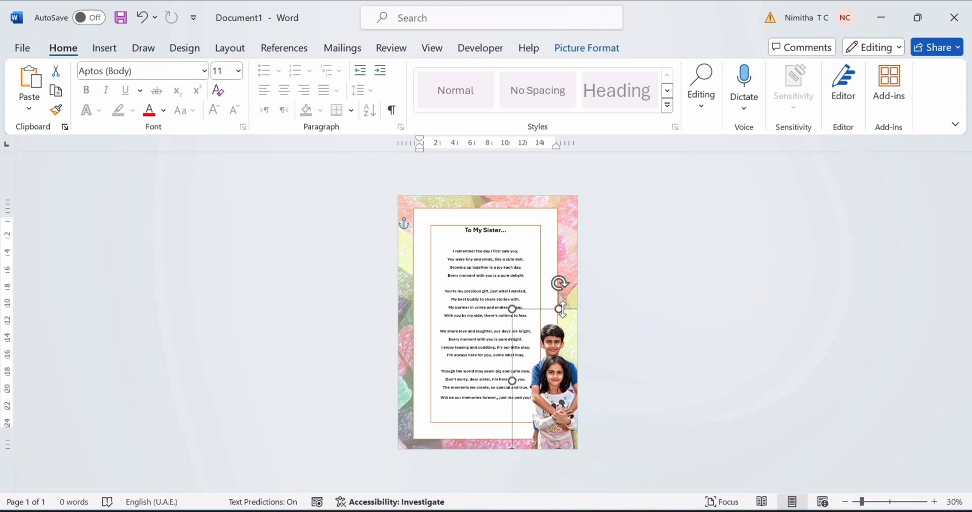
Step: Widen the poem text box slightly on both sides and extend the white frame's left edge outward
left_click(464, 354)
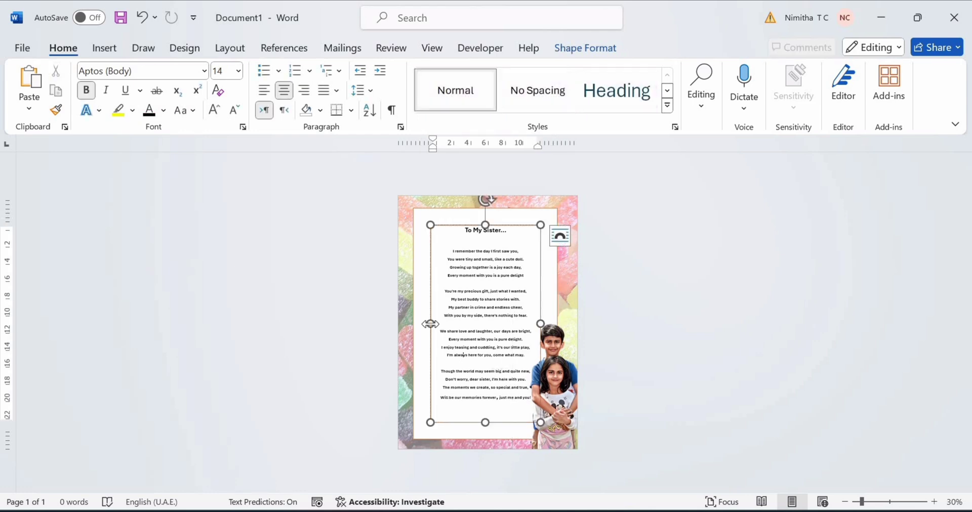
left_click_drag(426, 325, 425, 325)
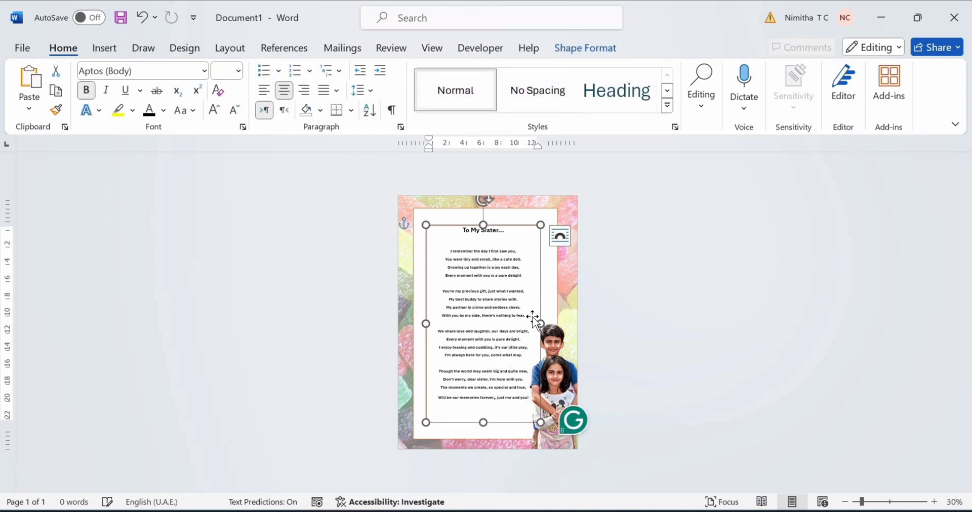
left_click_drag(541, 322, 544, 323)
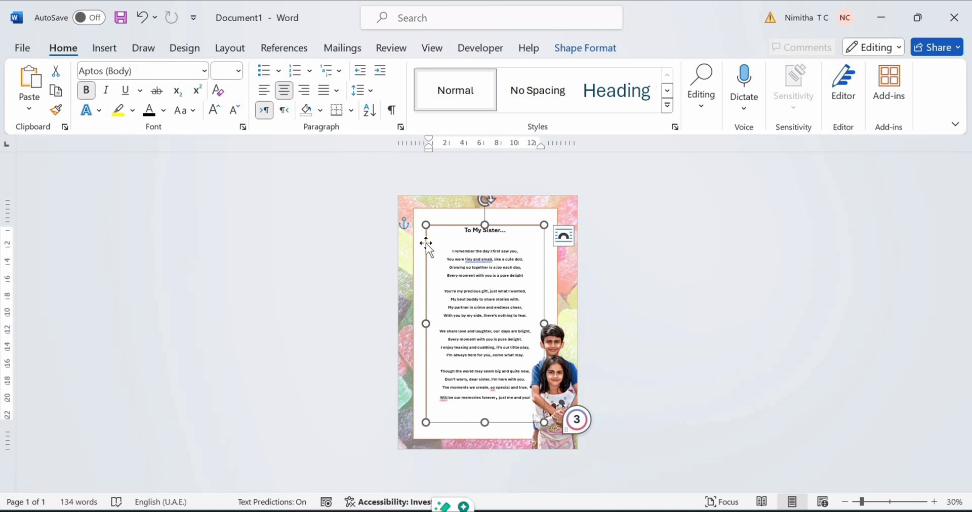
left_click(420, 336)
left_click_drag(412, 323, 406, 325)
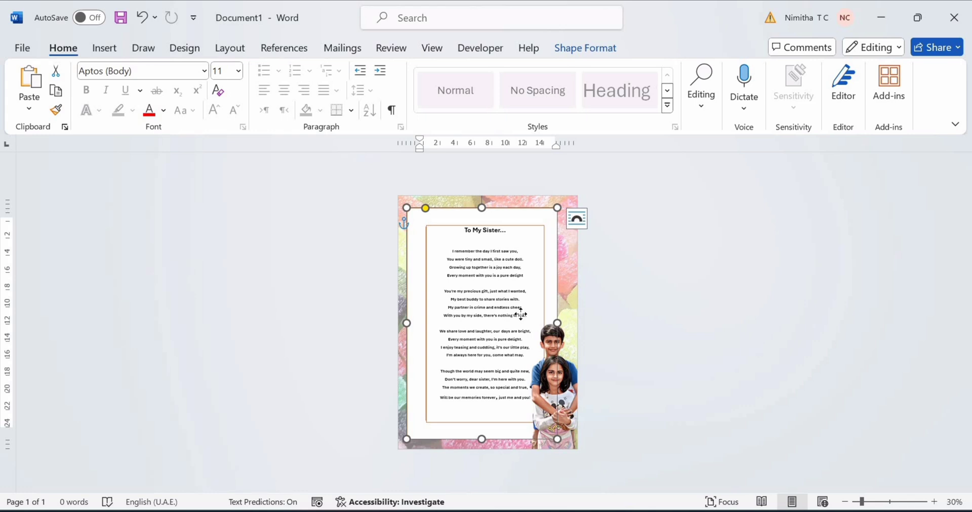
left_click_drag(518, 310, 520, 315)
left_click(454, 316)
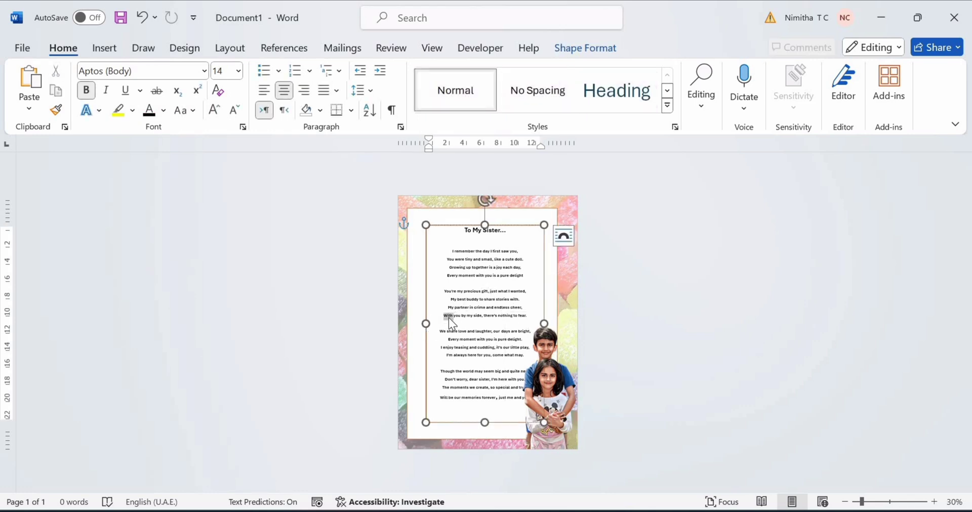
left_click(451, 324)
left_click(536, 301)
left_click(597, 293)
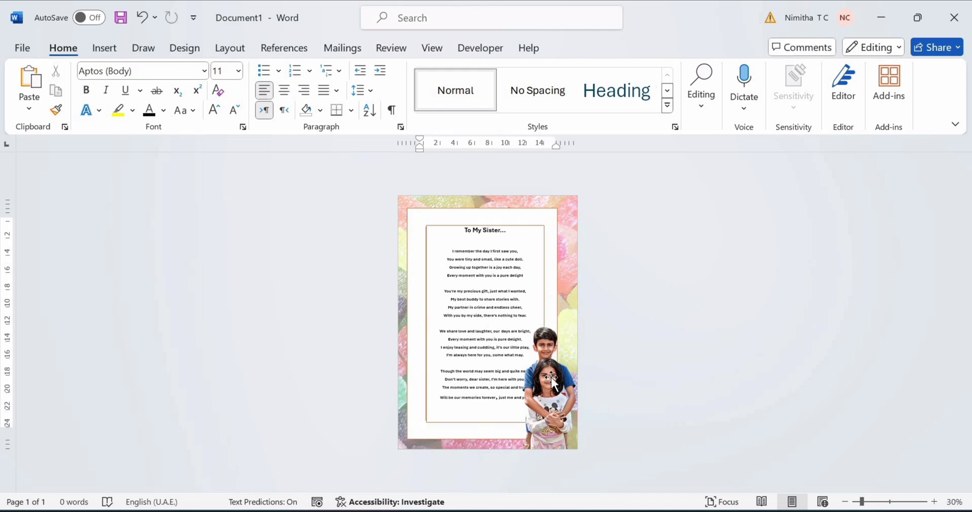
Step: Place the children's picture against the page's right edge and stretch it to reach the bottom of the page
left_click_drag(551, 378, 563, 383)
left_click_drag(560, 445, 560, 450)
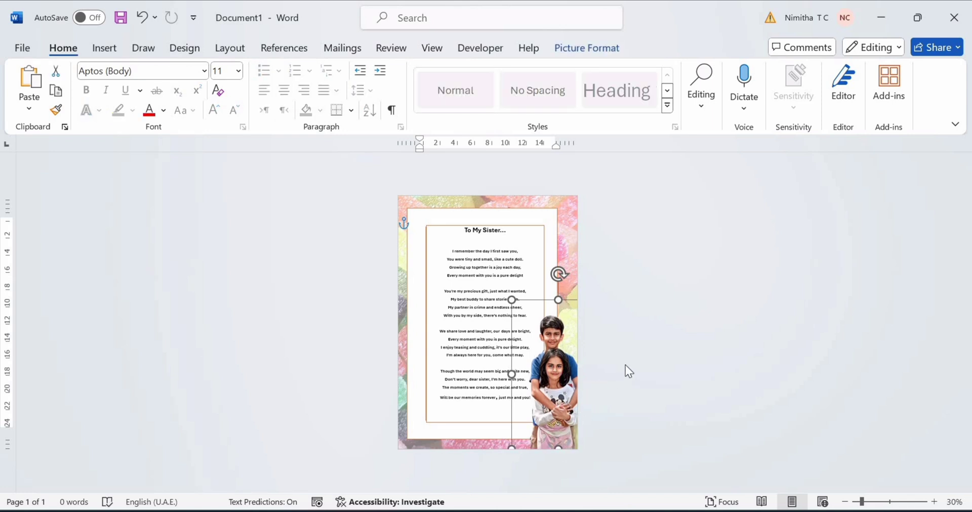
left_click(624, 366)
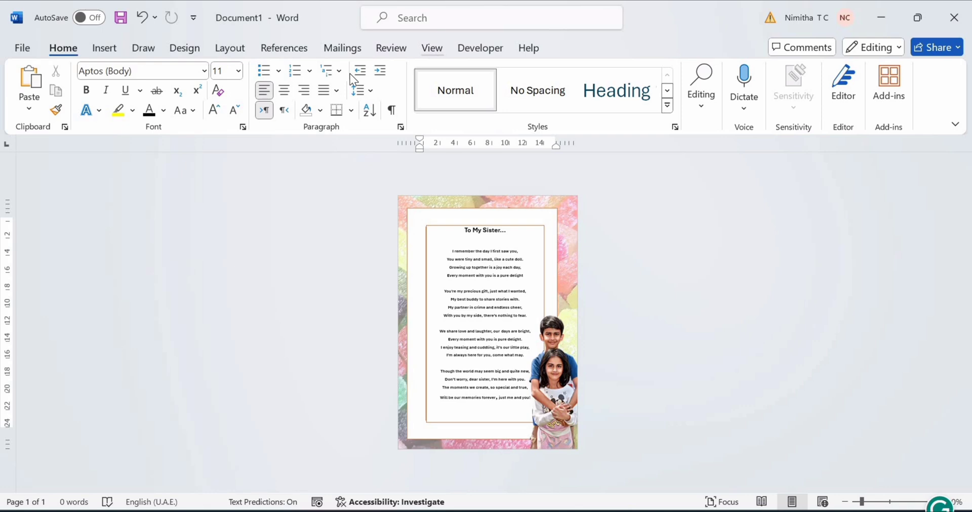
Step: Save the poem page as the Word document Doc1 in the Sisters Day Card folder inside Documents
left_click(432, 48)
left_click(487, 81)
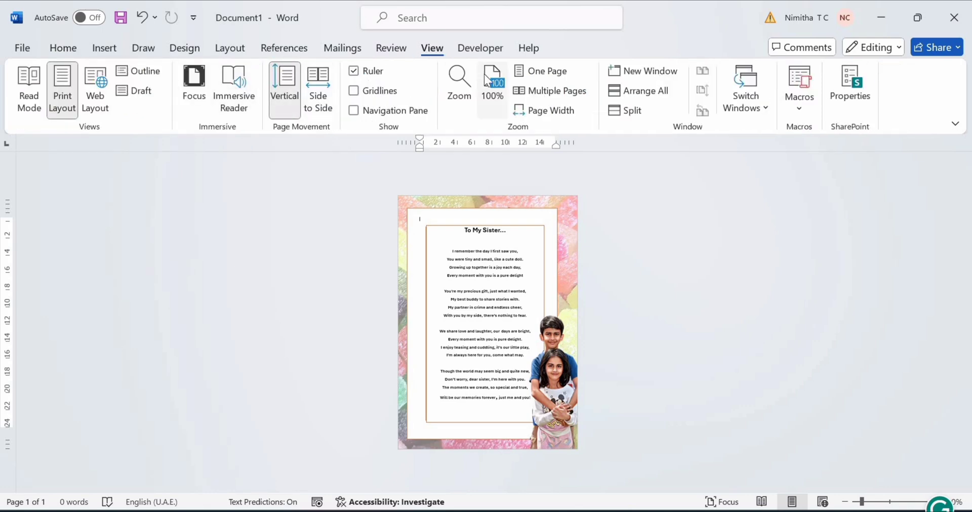
scroll(666, 305, "down", 5)
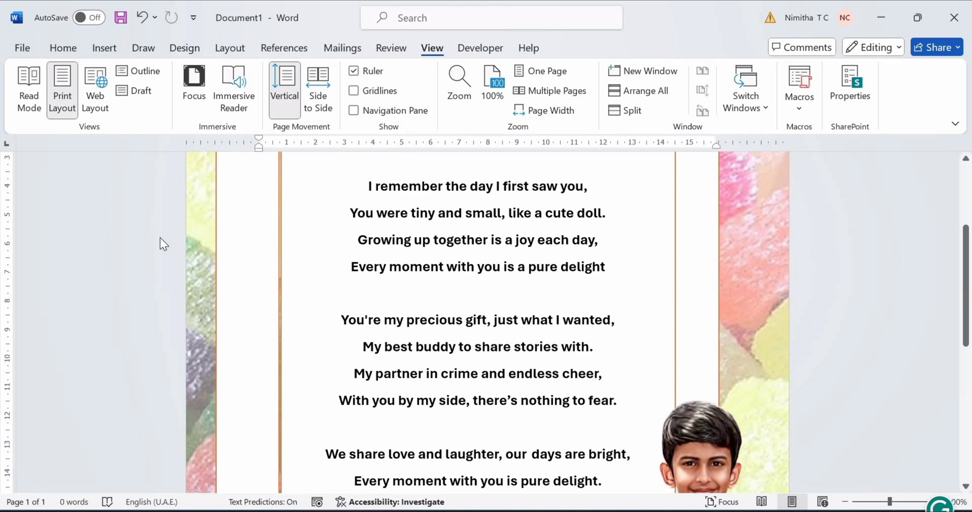
left_click(28, 50)
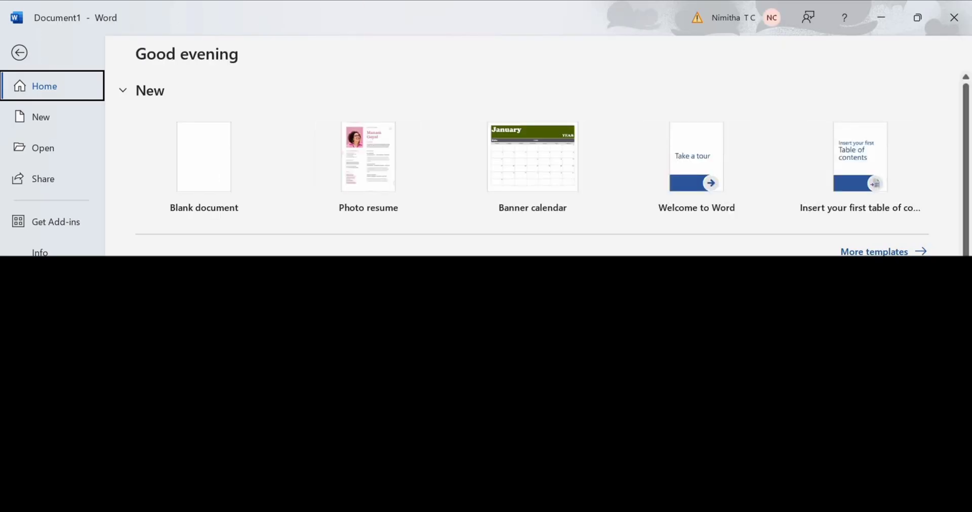
left_click(55, 320)
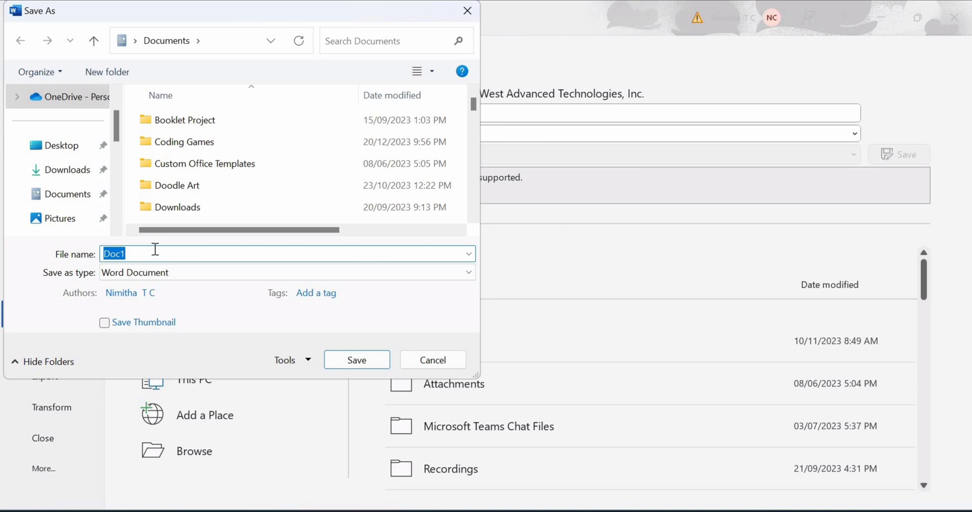
key("BackSpace")
type("Sisters Day")
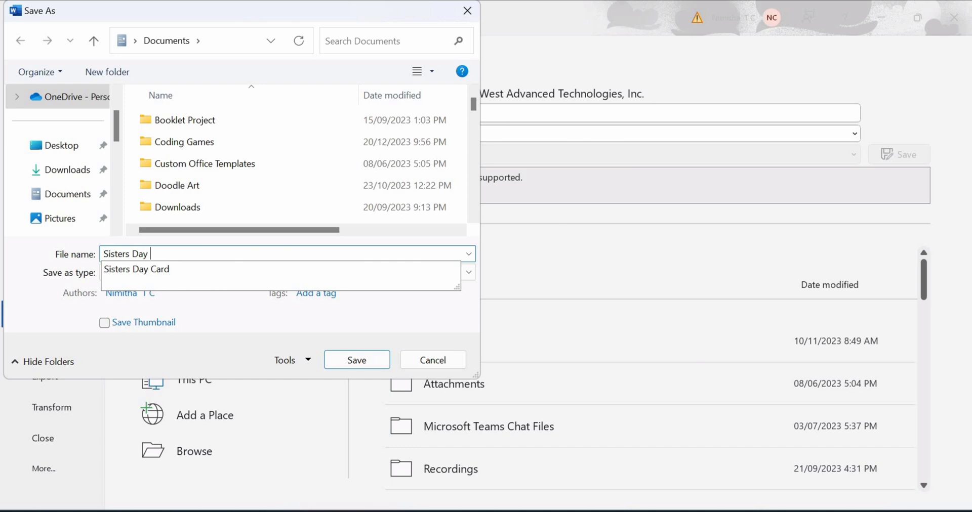
type("Card")
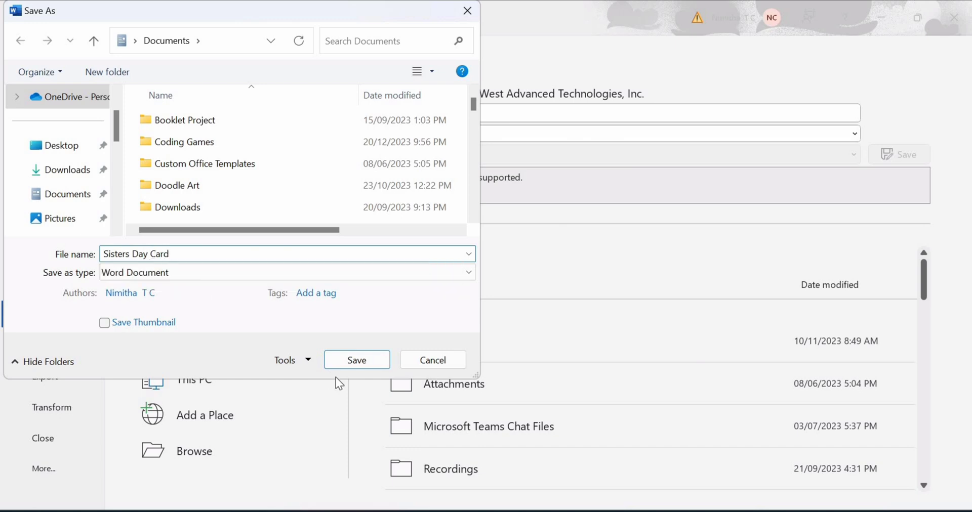
left_click(363, 359)
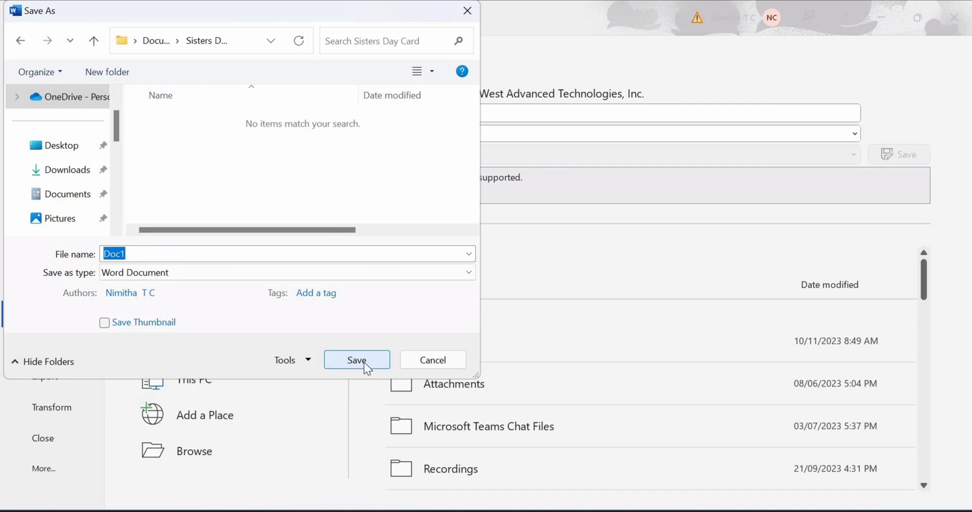
left_click(365, 363)
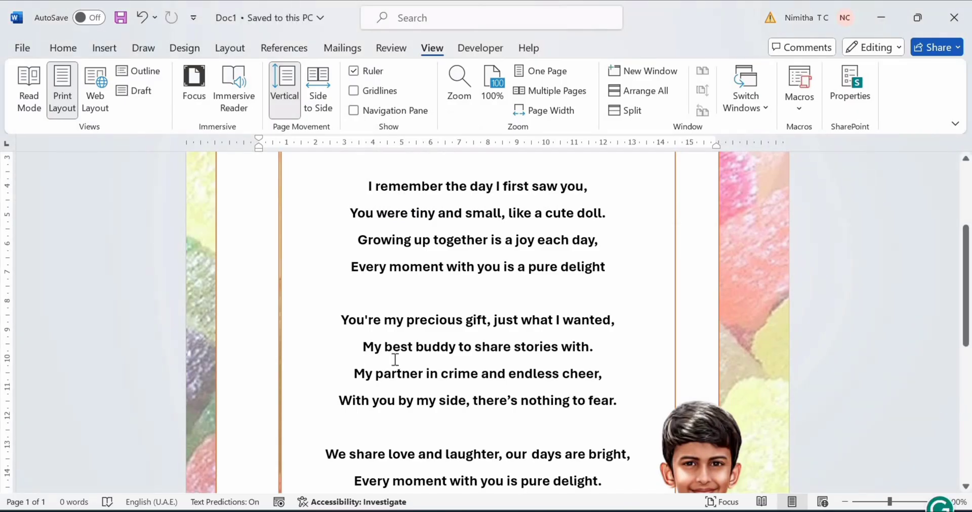